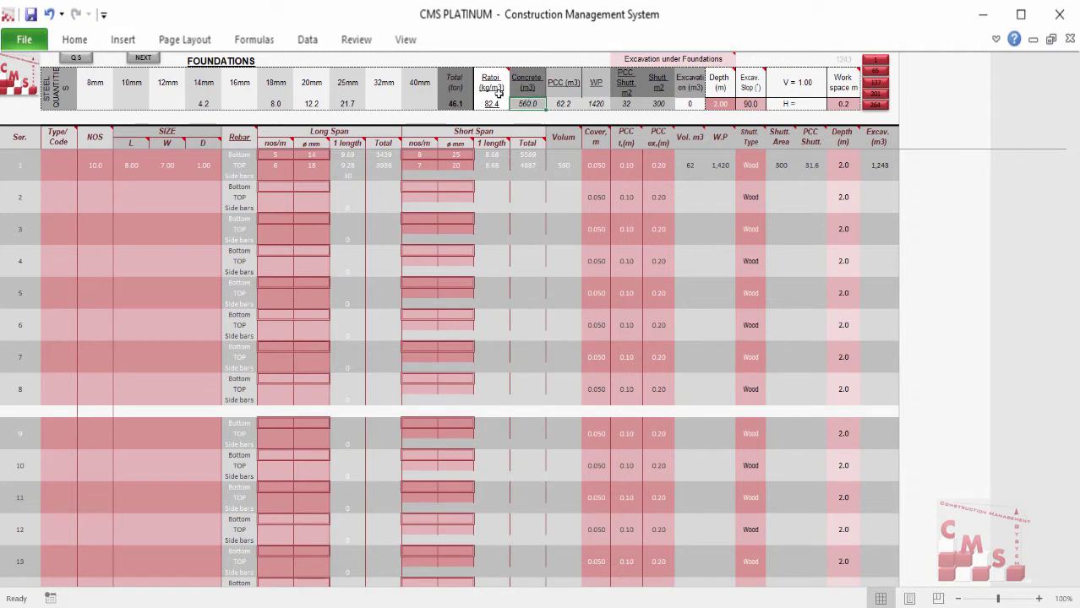
- Review the foundation summary quantities for PCC, steel by bar diameter, steel ratio, waterproofing and shutter area
left_click(562, 78)
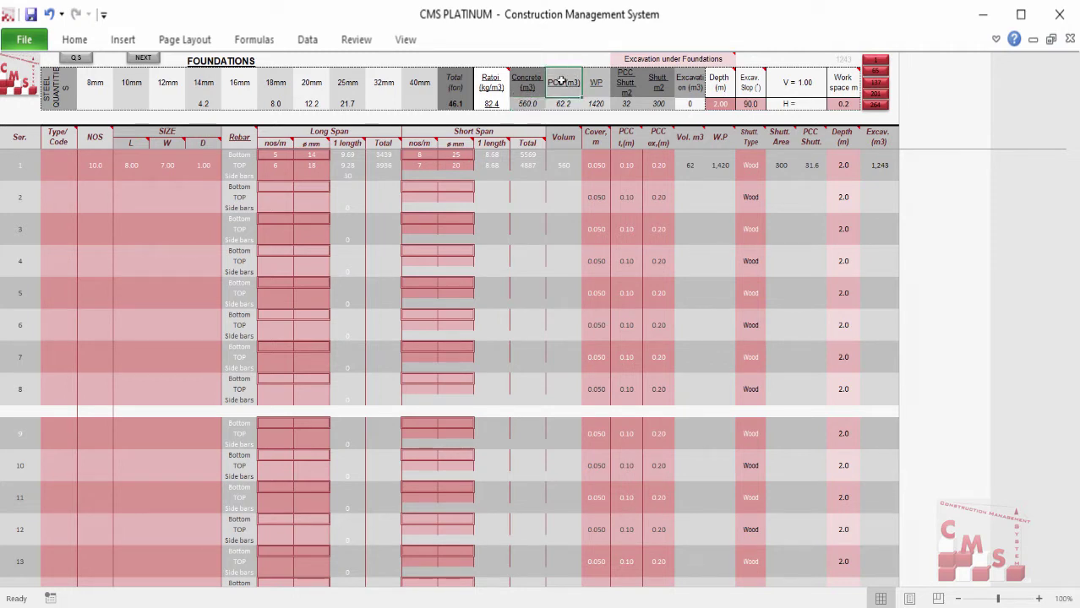
left_click_drag(85, 94, 413, 98)
left_click(205, 104)
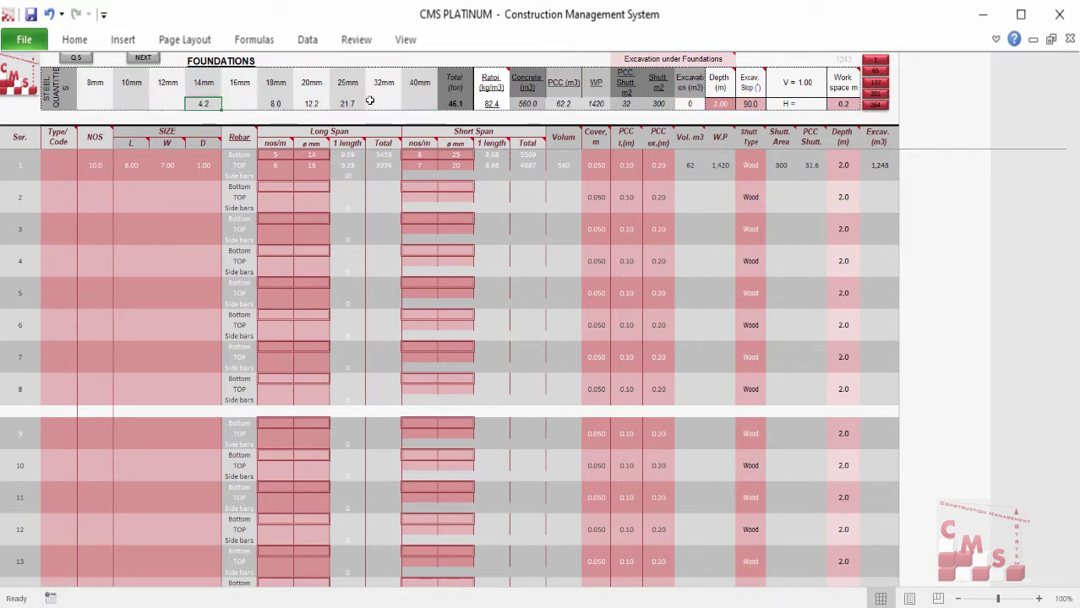
left_click(487, 103)
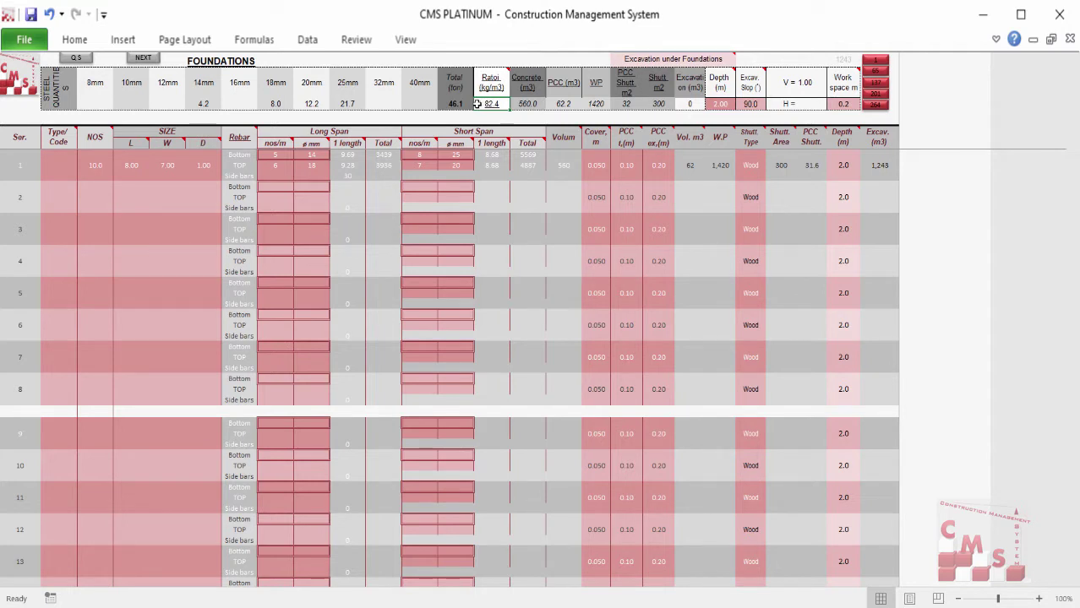
left_click(597, 104)
left_click(658, 104)
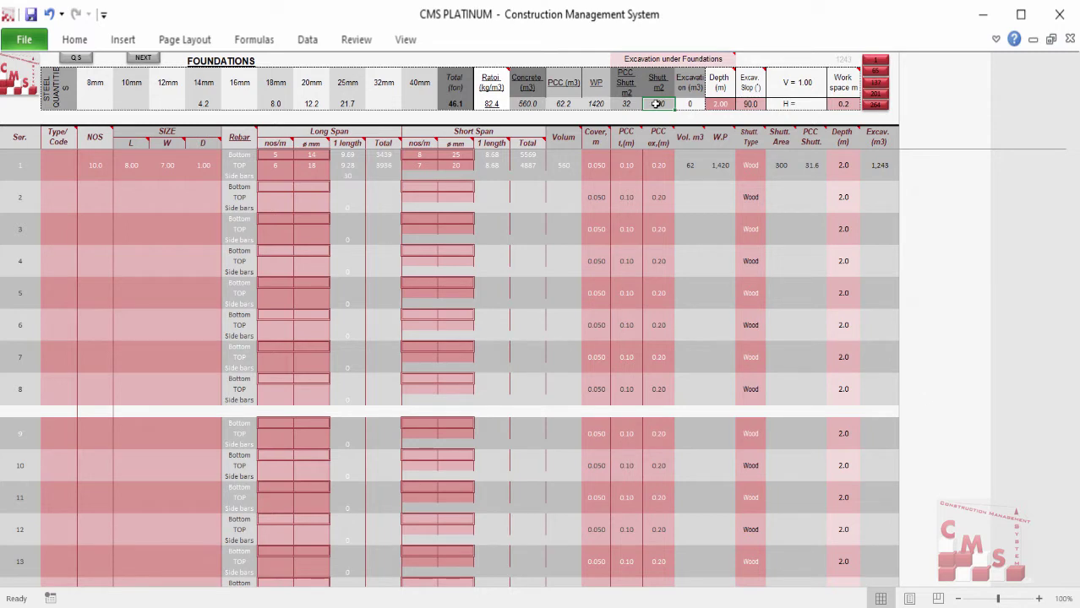
- Set the shutter type of foundation 1 to Solid 20 and check the total excavation volume
left_click(752, 169)
left_click(772, 156)
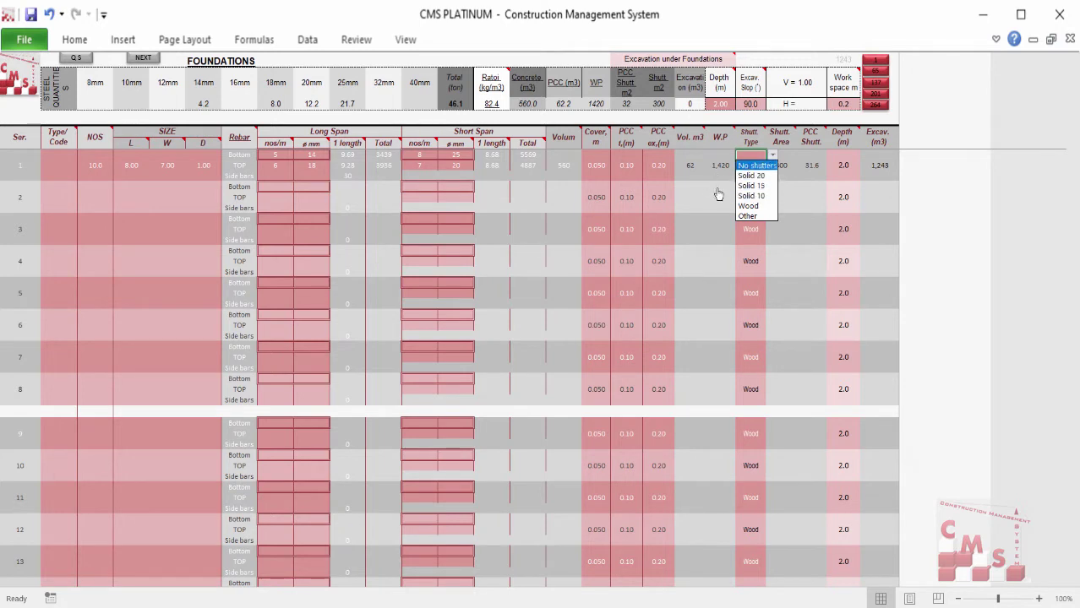
left_click(748, 175)
left_click(691, 105)
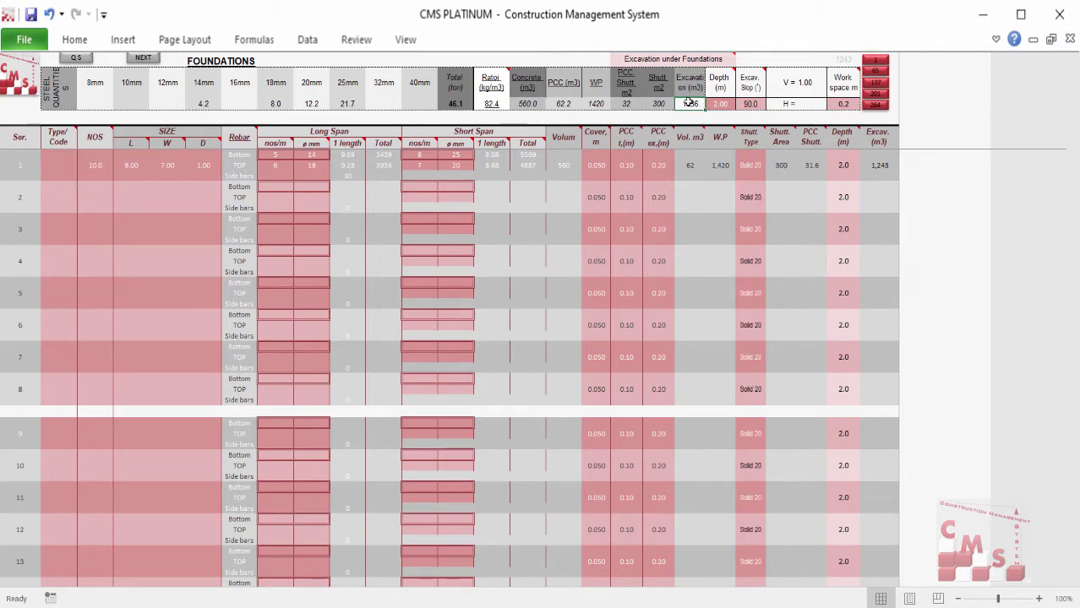
- Add foundation 2 with 2 nos, size 5 × 7 × 0.5 m, and bottom rebar 5 ø16 in the long span, 5 ø32 in the short span
left_click(110, 202)
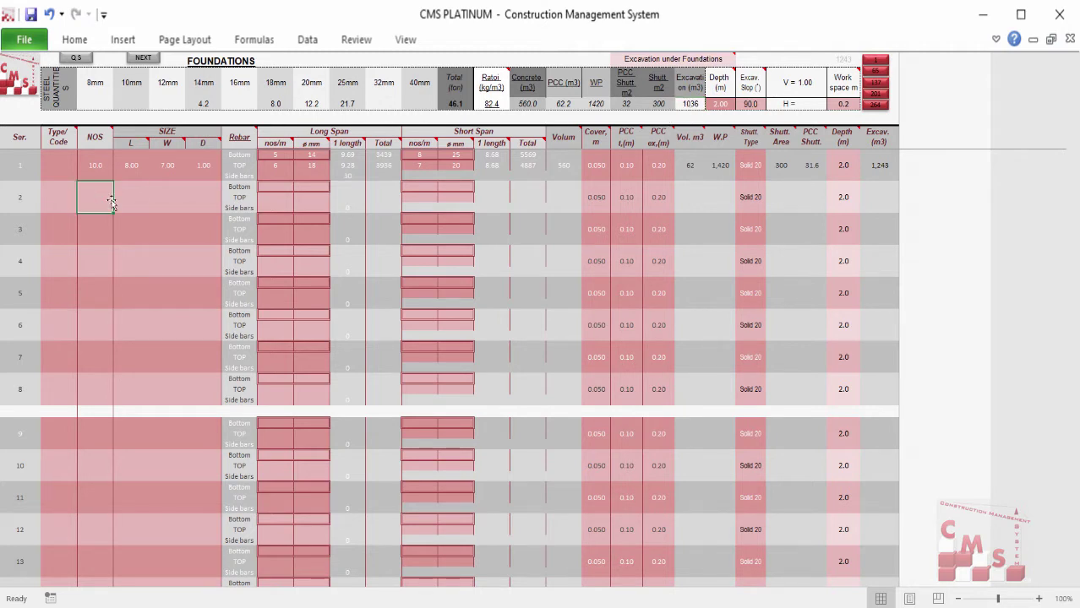
type("2")
key("Tab")
type("5")
key("Tab")
type("7")
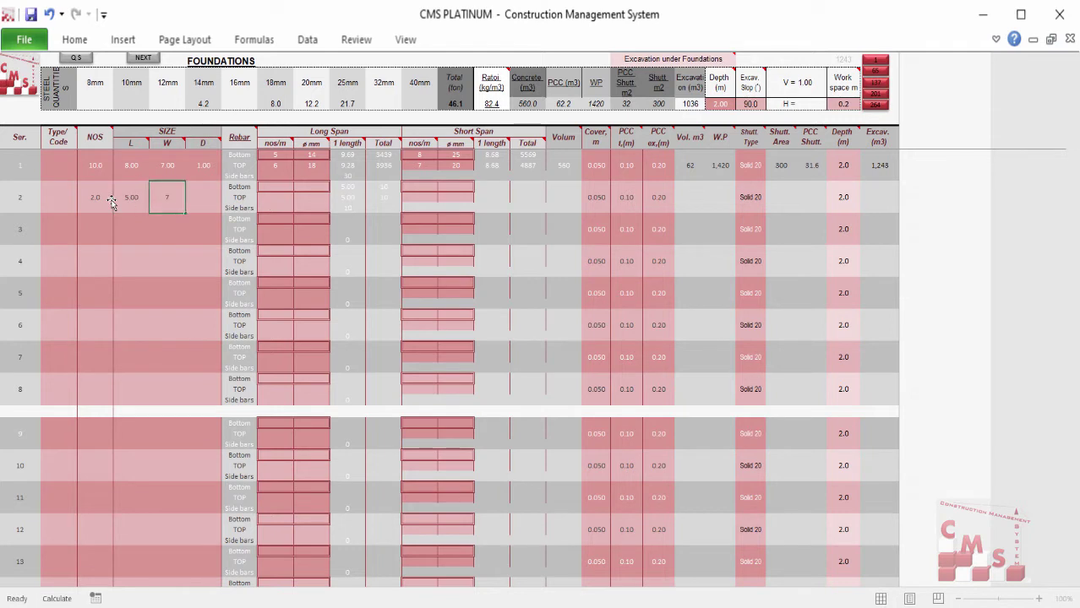
key("Tab")
type("0.5")
key("Tab")
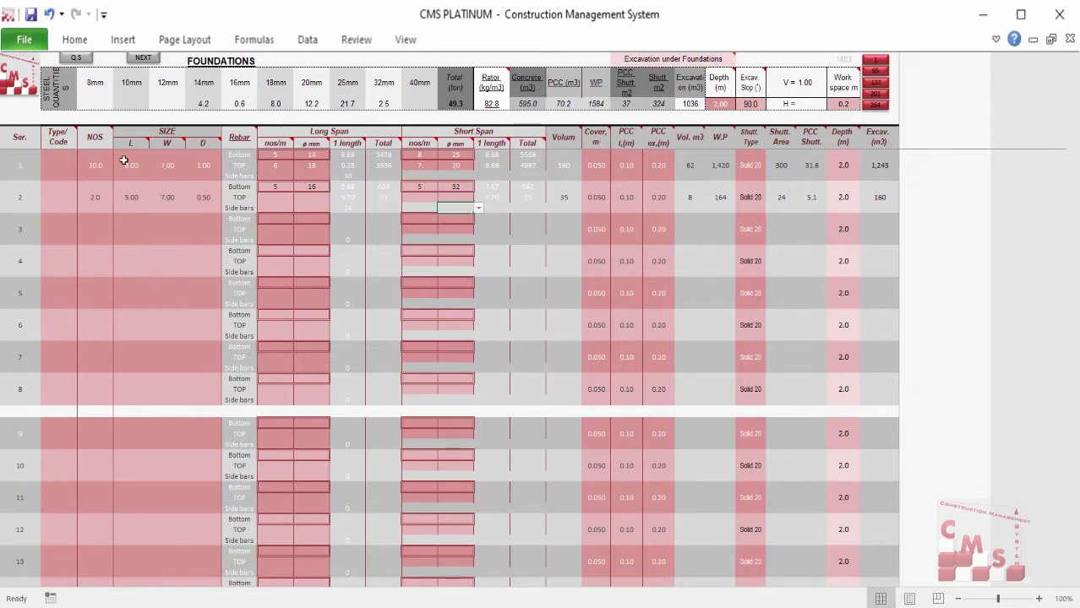
- Go through the slab on grade sheet to the columns and walls sheet and look over its layout
left_click(142, 57)
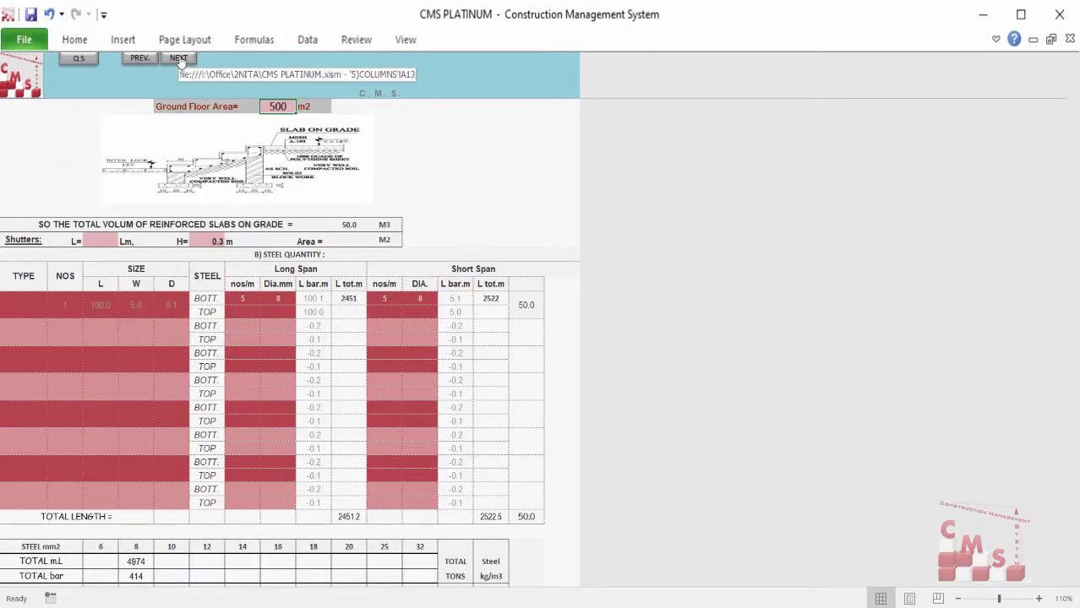
left_click(179, 60)
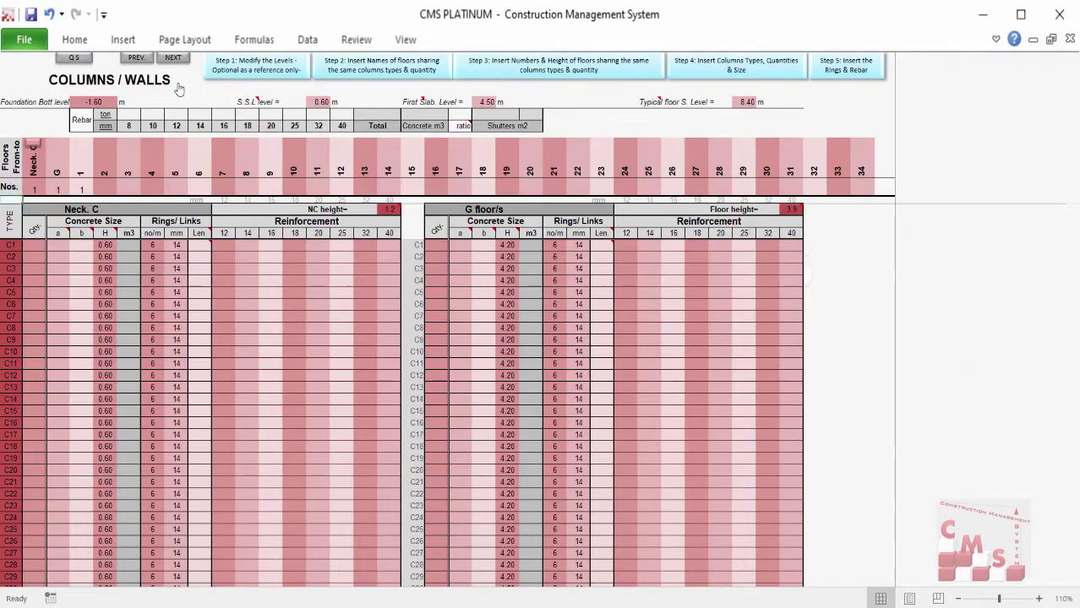
left_click(175, 83)
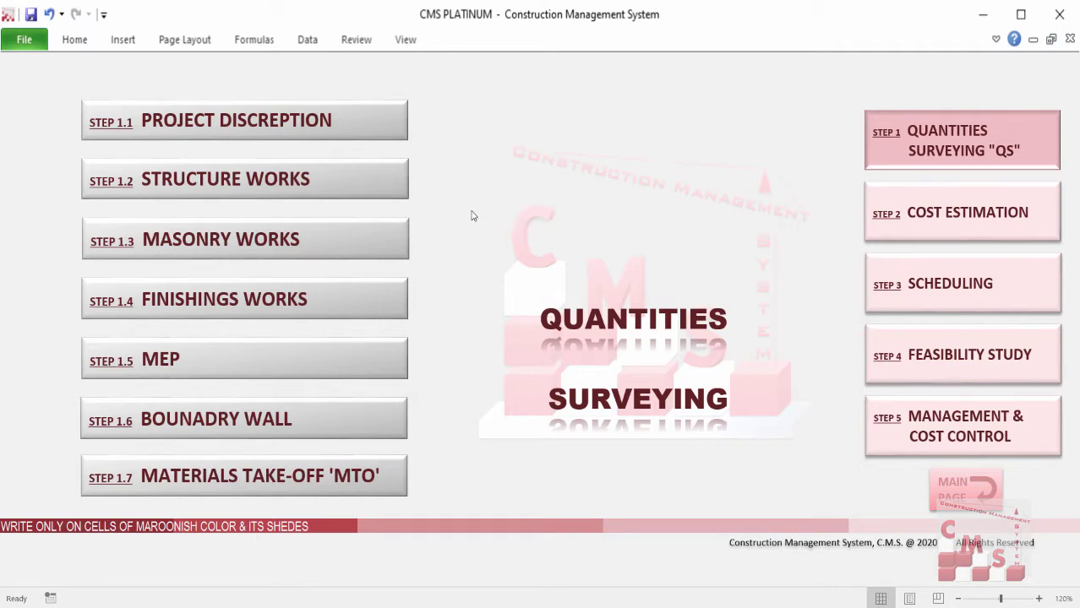
- In the structure works ribs sheet, give rib R1 length 5.0 and width 10.0, with 2-leg rings at 6 per metre
left_click(158, 174)
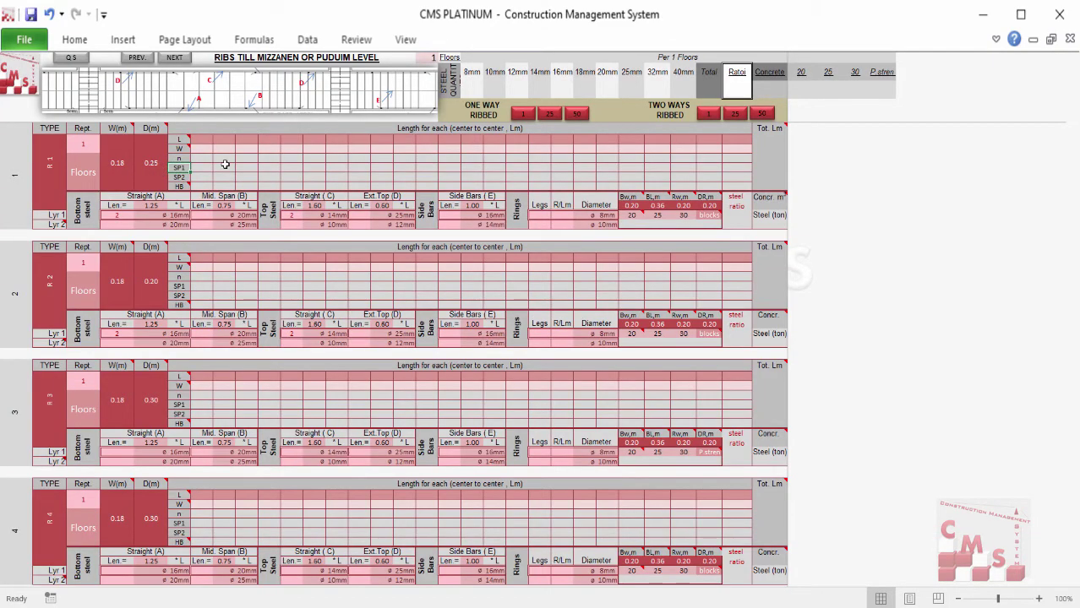
left_click(367, 138)
key("Home")
type("5.0 10.0")
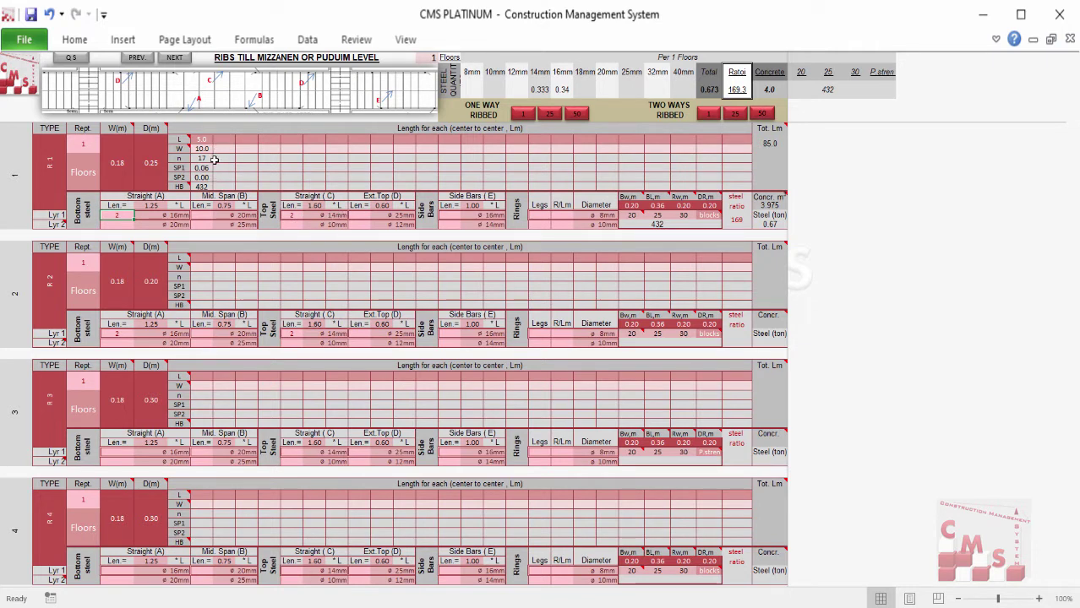
left_click(202, 158)
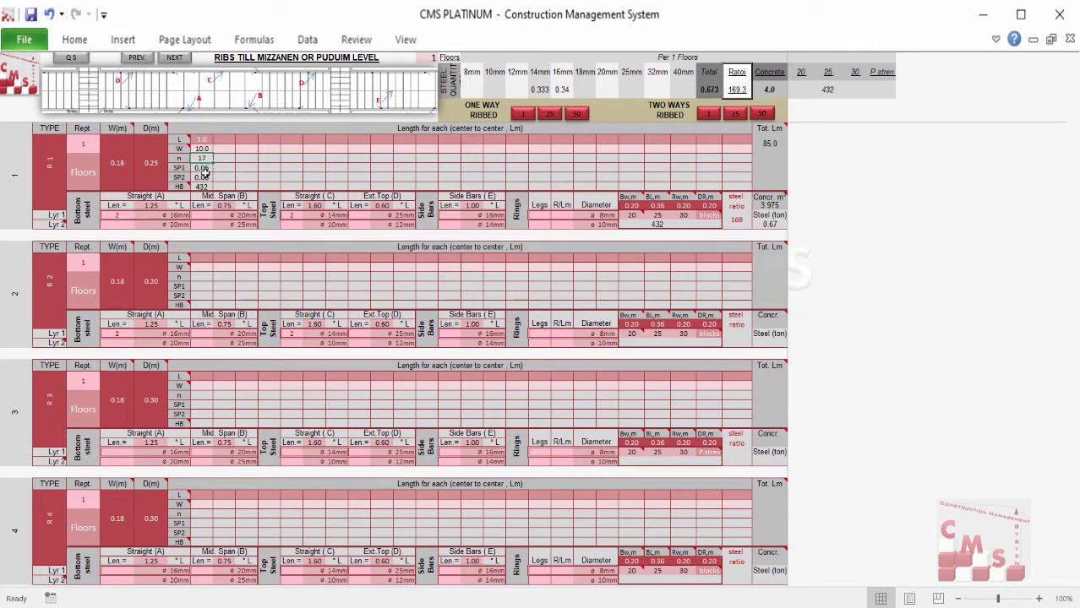
key("ctrl+y")
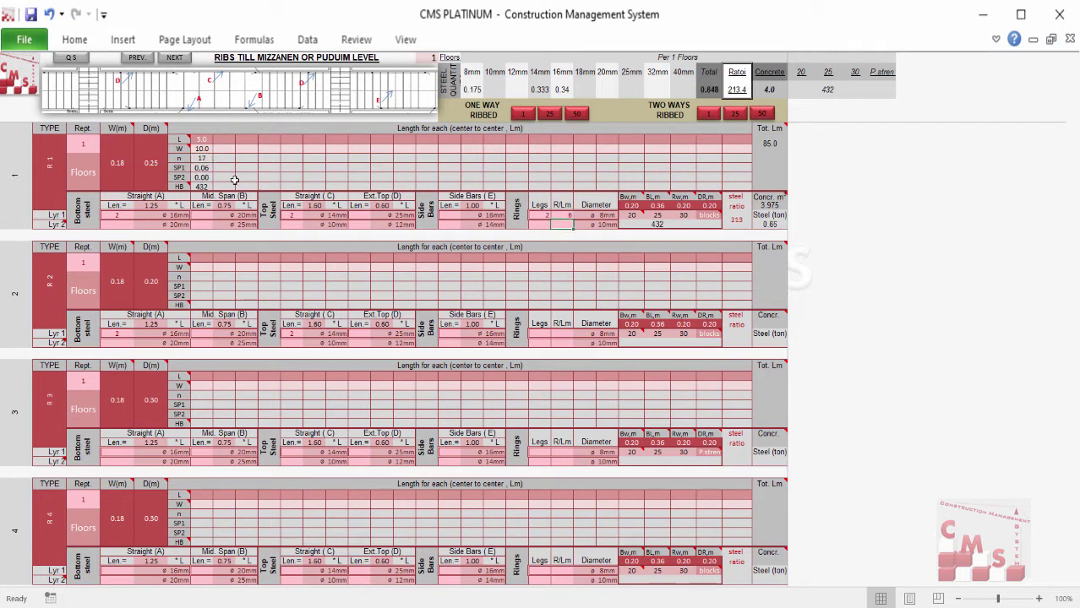
- Check the ribs' steel quantities for 8, 14 and 16 mm bars, the total steel and R1's block count
left_click(471, 89)
left_click(540, 89)
left_click(564, 88)
left_click(711, 91)
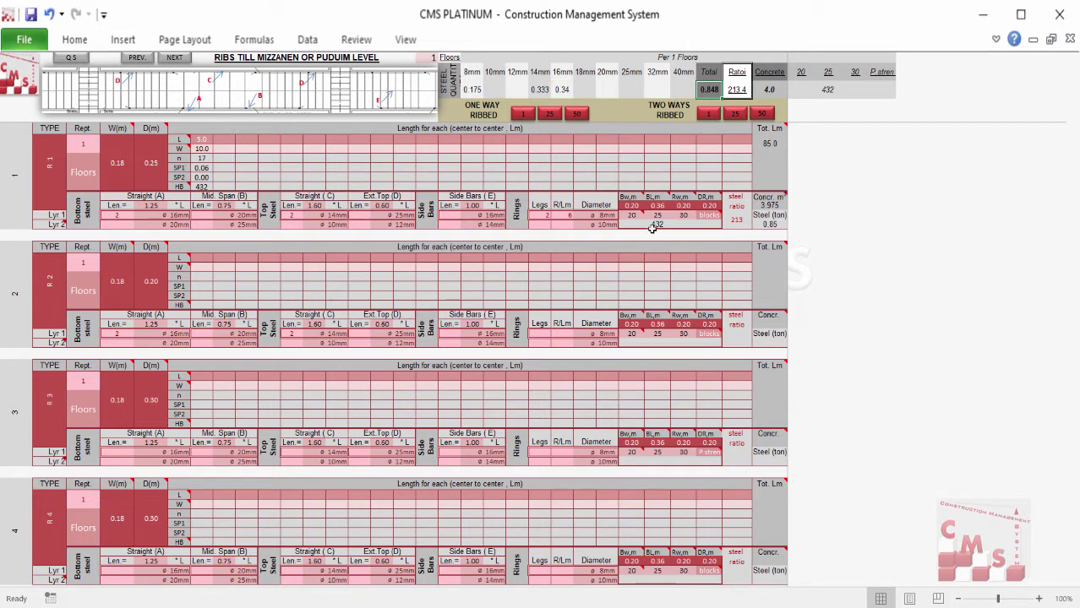
left_click(654, 225)
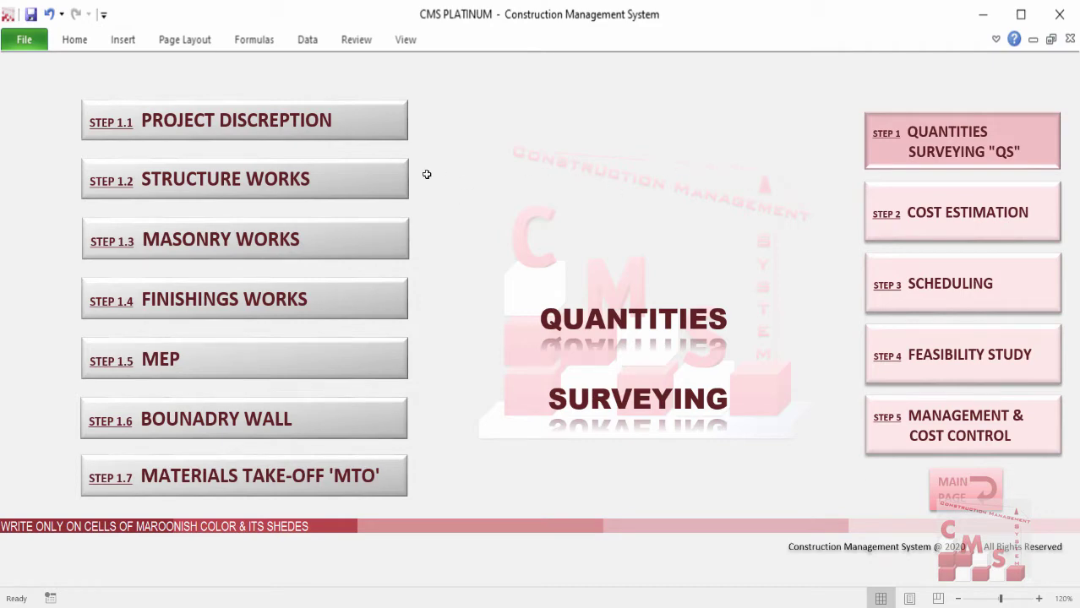
- Open the materials take-off and review the work types and bar diameters of the steel quantities table
left_click(380, 470)
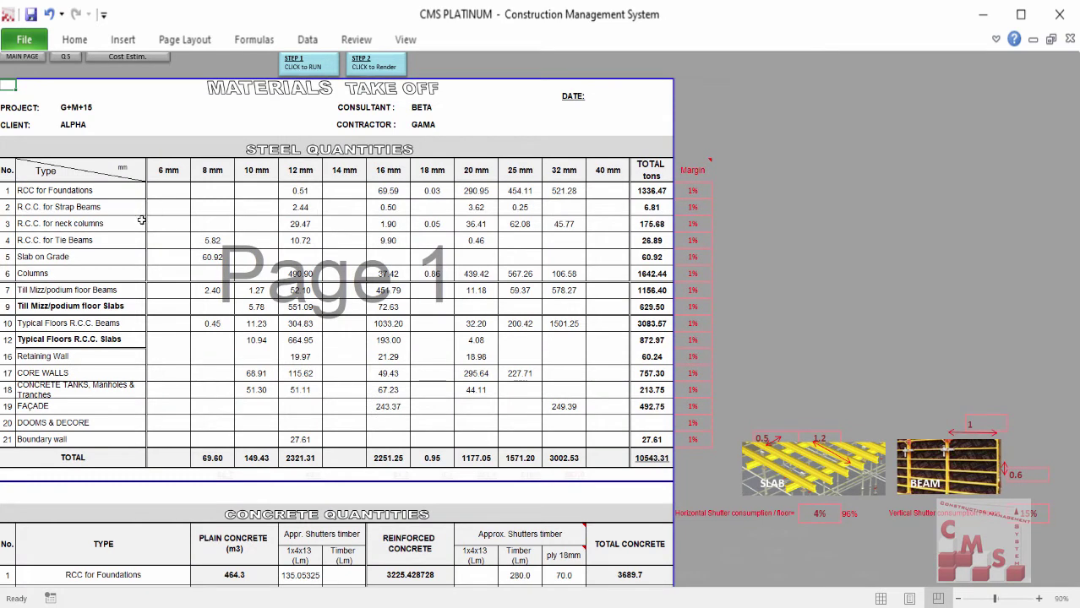
left_click_drag(119, 195, 94, 436)
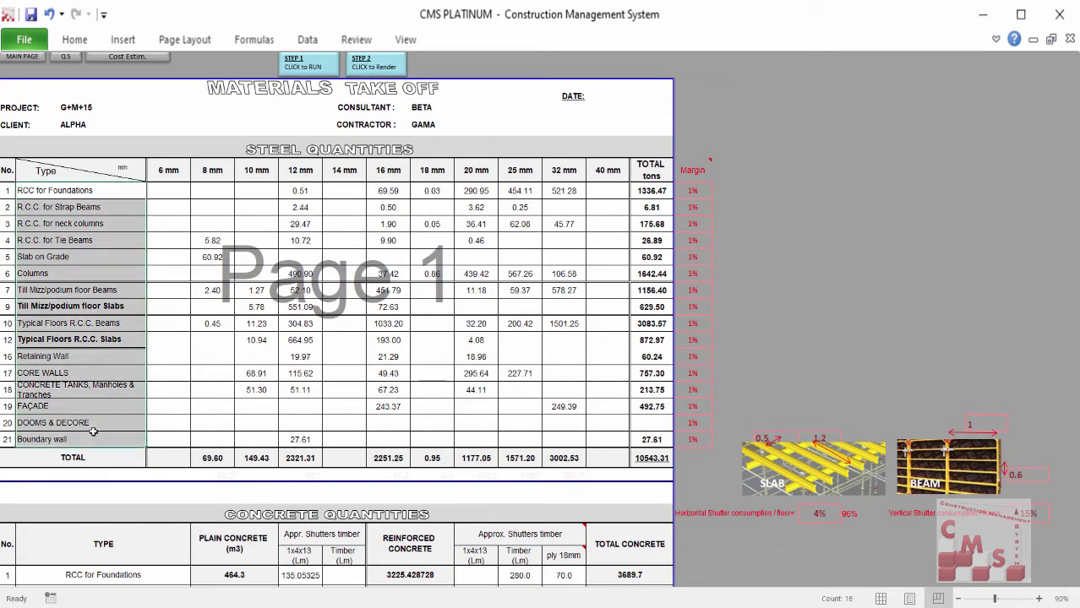
left_click(173, 173)
key("ctrl+shift+Right")
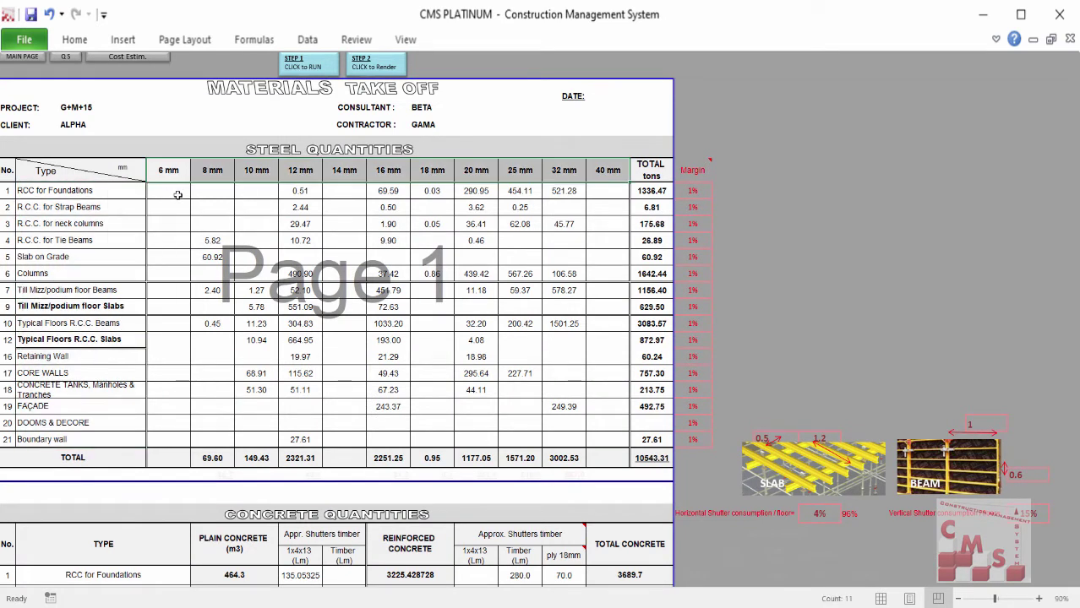
- Examine the strap beams' steel tonnage for each bar diameter, their row total and the overall steel total
left_click_drag(96, 206, 663, 210)
left_click(300, 207)
left_click(384, 207)
left_click(476, 207)
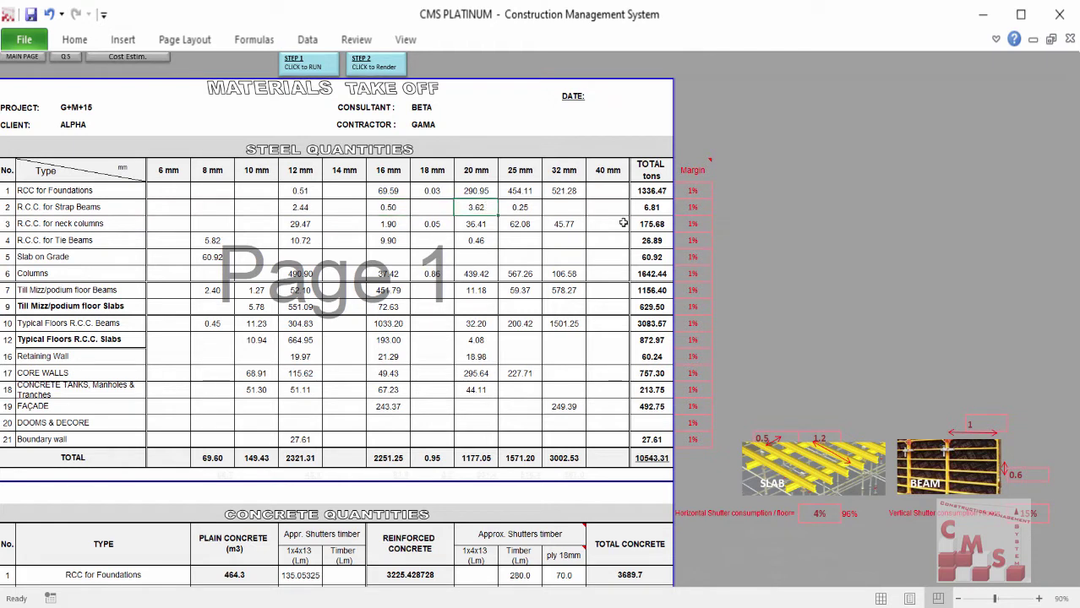
left_click(649, 207)
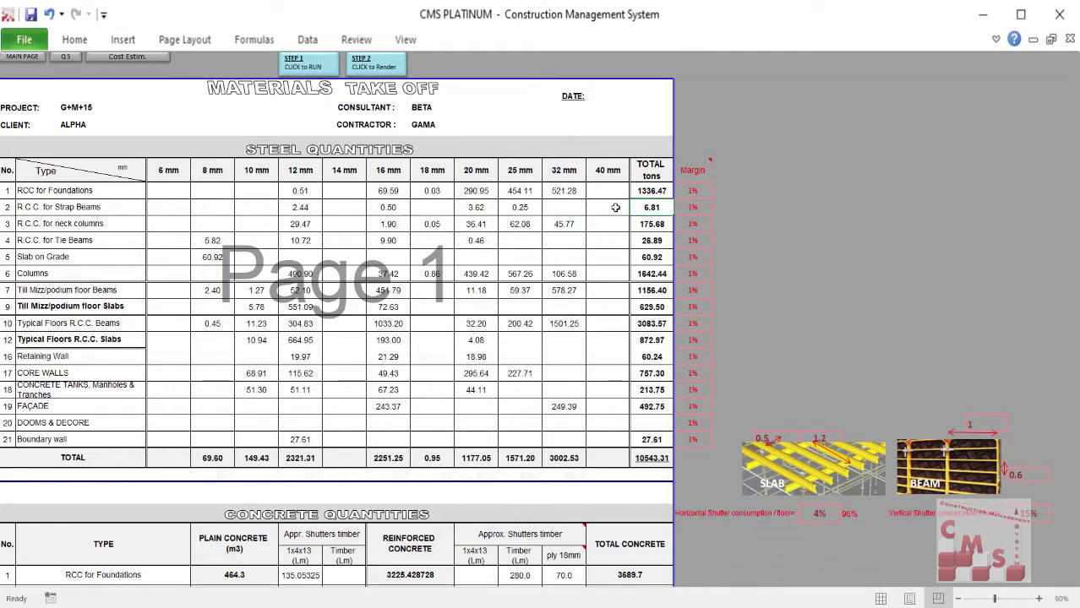
left_click(522, 210)
left_click(476, 207)
left_click(378, 208)
left_click(302, 209)
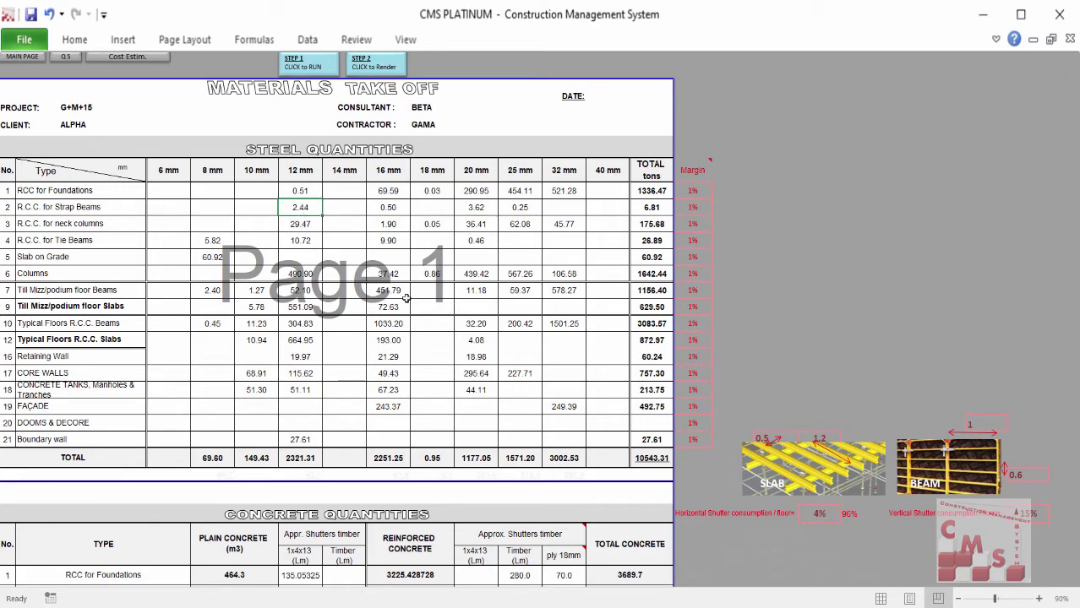
left_click(658, 459)
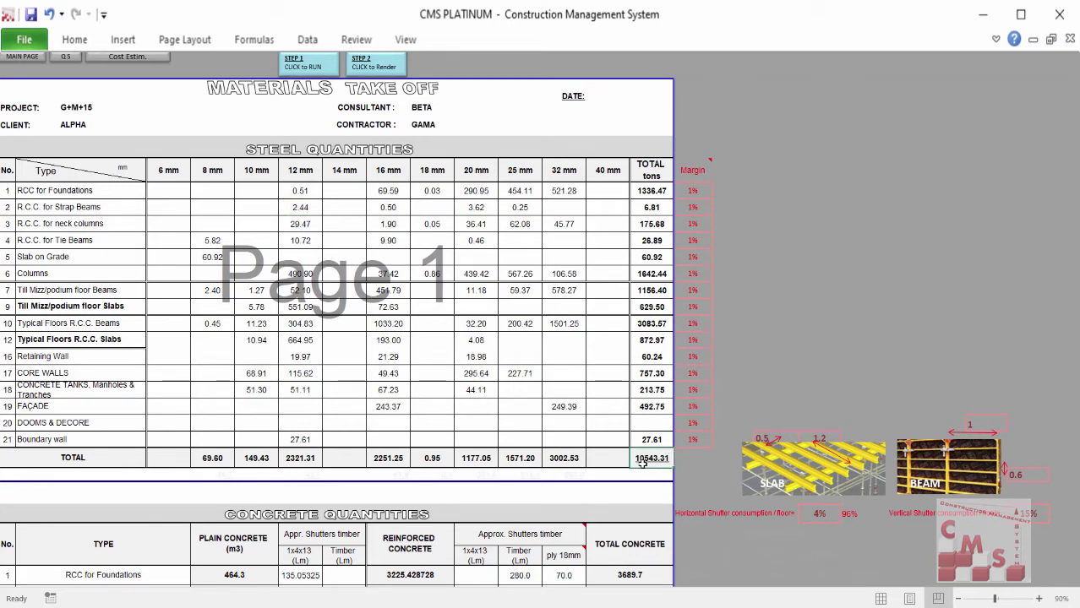
- Review the concrete quantities table's work types, reinforced concrete volumes and approximate shutter timber quantities
scroll(408, 305, "down", 5)
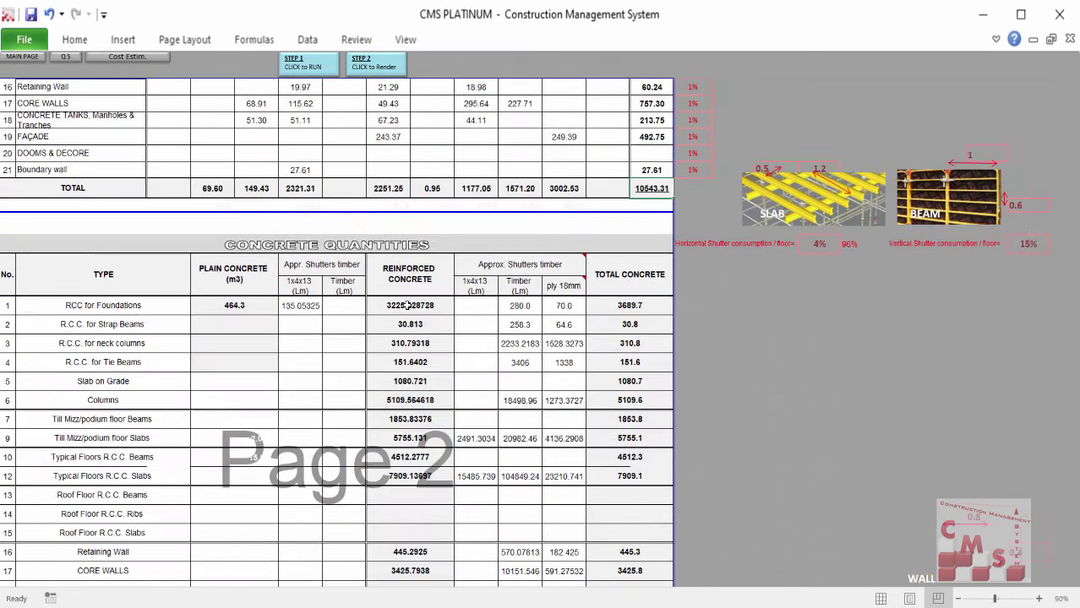
scroll(408, 305, "down", 1)
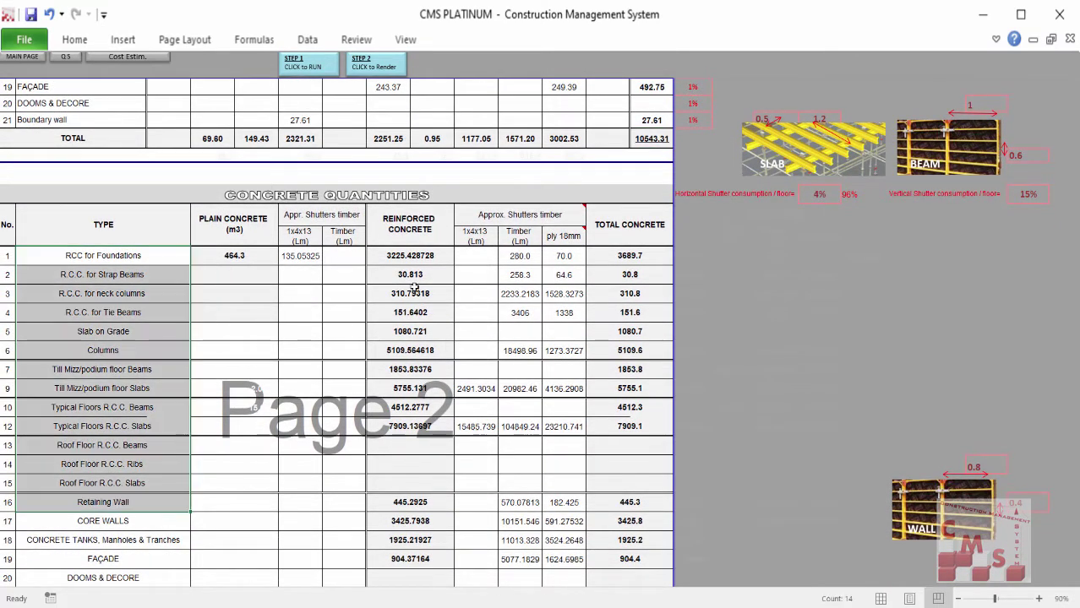
left_click_drag(411, 256, 401, 419)
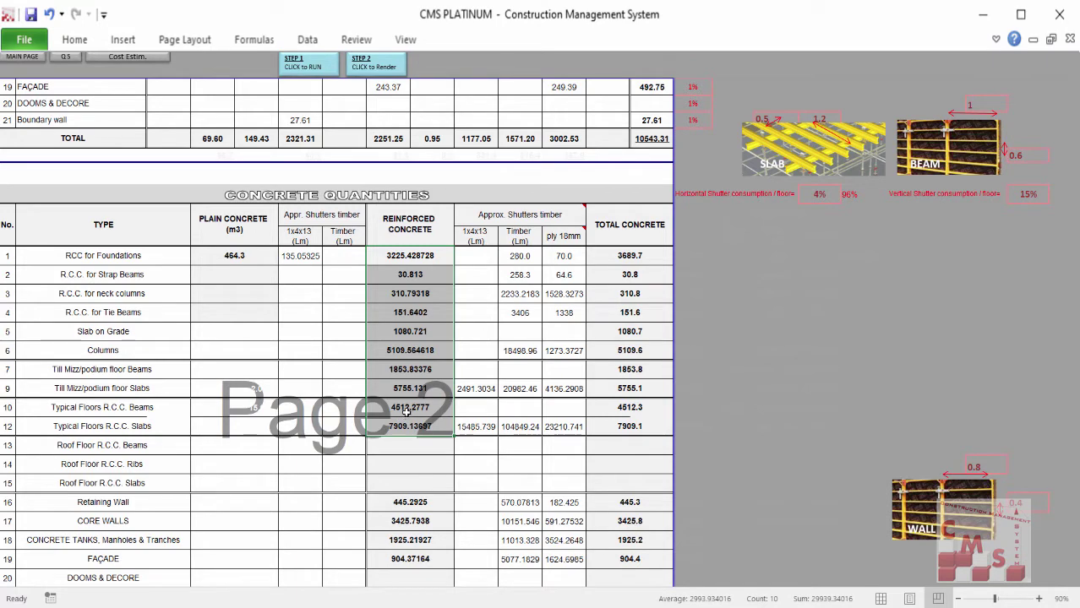
left_click_drag(520, 215, 515, 552)
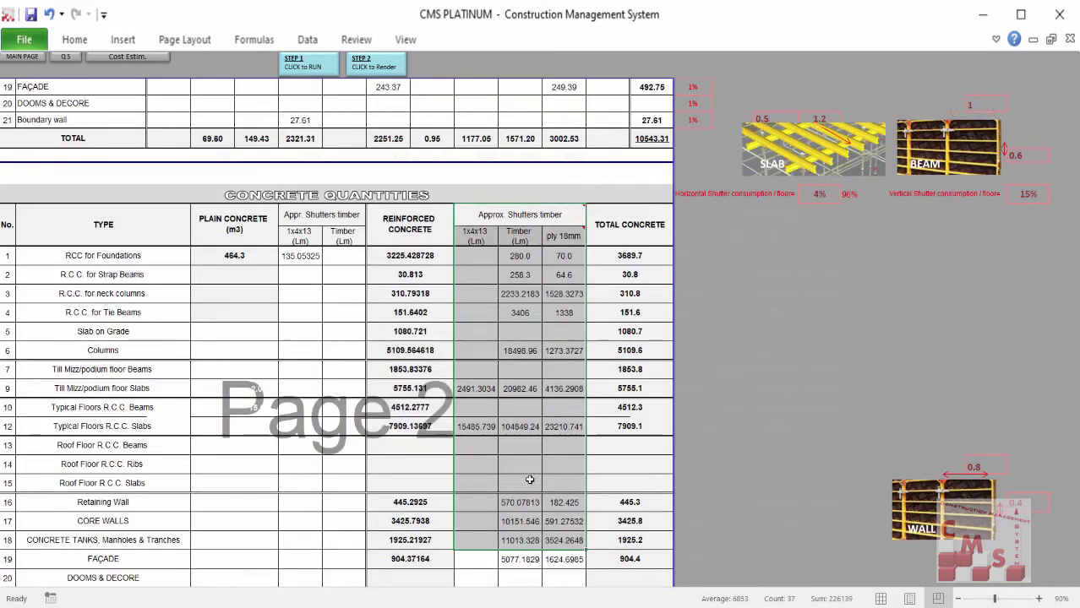
left_click_drag(532, 223, 525, 590)
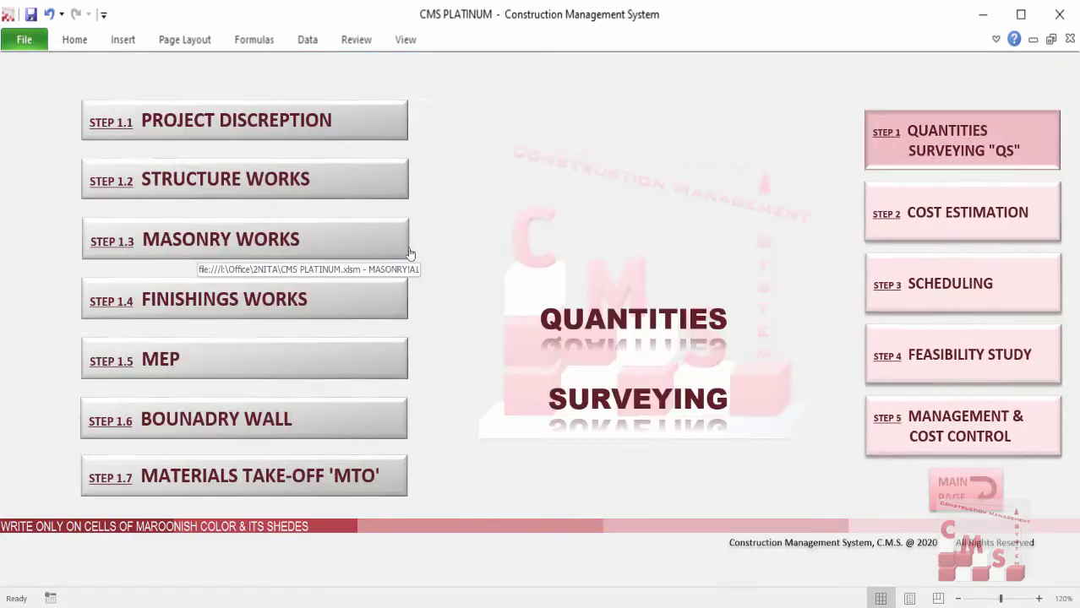
- Open the masonry block works sheet and enter a 200 m wall length for the Hollow 20 blocks in the first row of the lower table
left_click(371, 250)
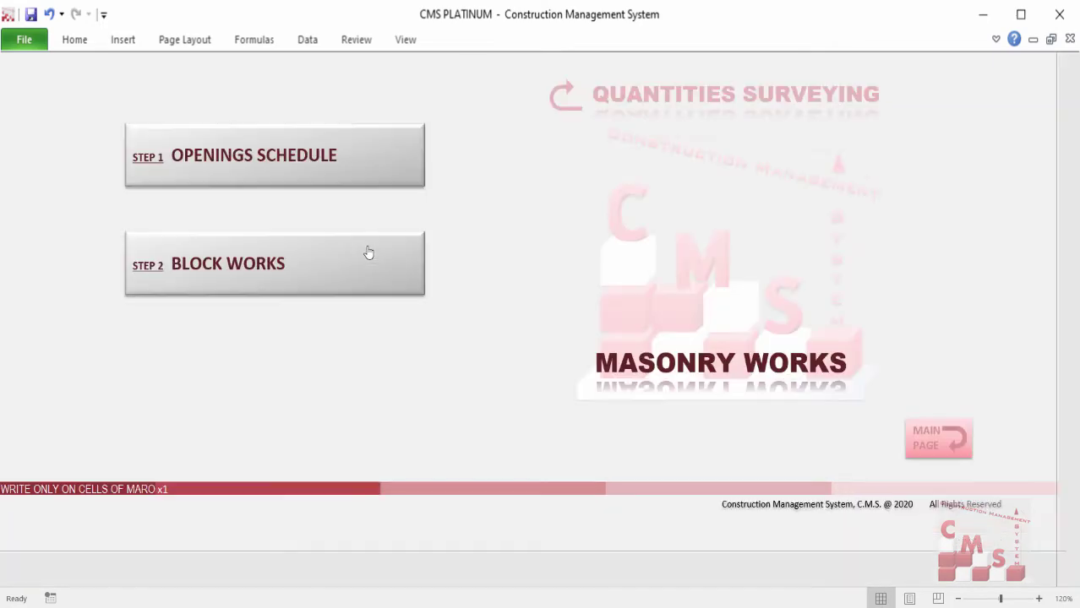
left_click(368, 252)
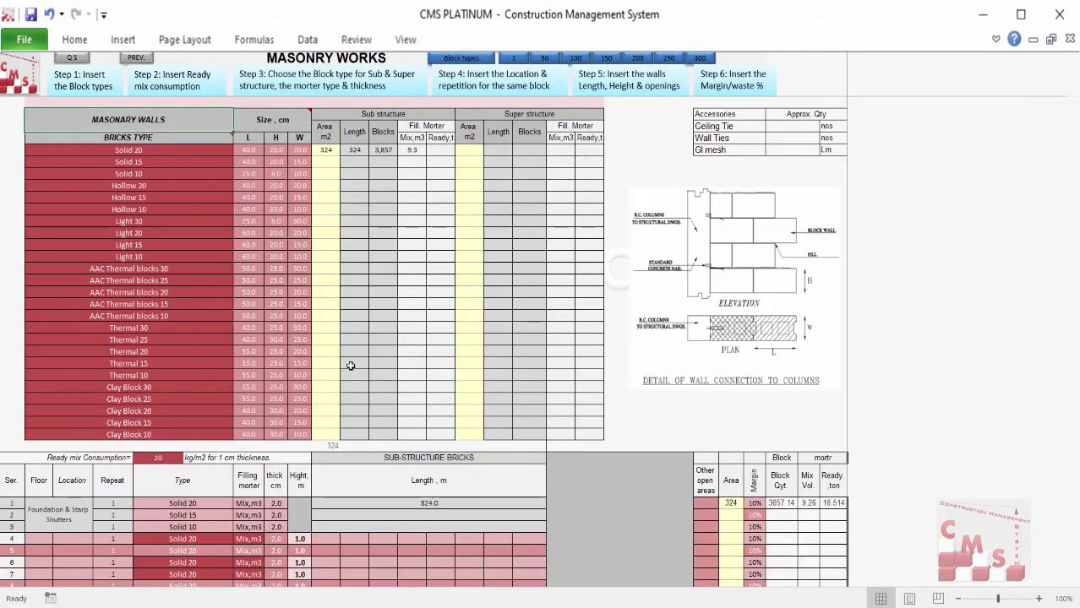
scroll(301, 417, "down", 4)
scroll(301, 418, "down", 3)
left_click(212, 489)
left_click(300, 490)
key("Tab")
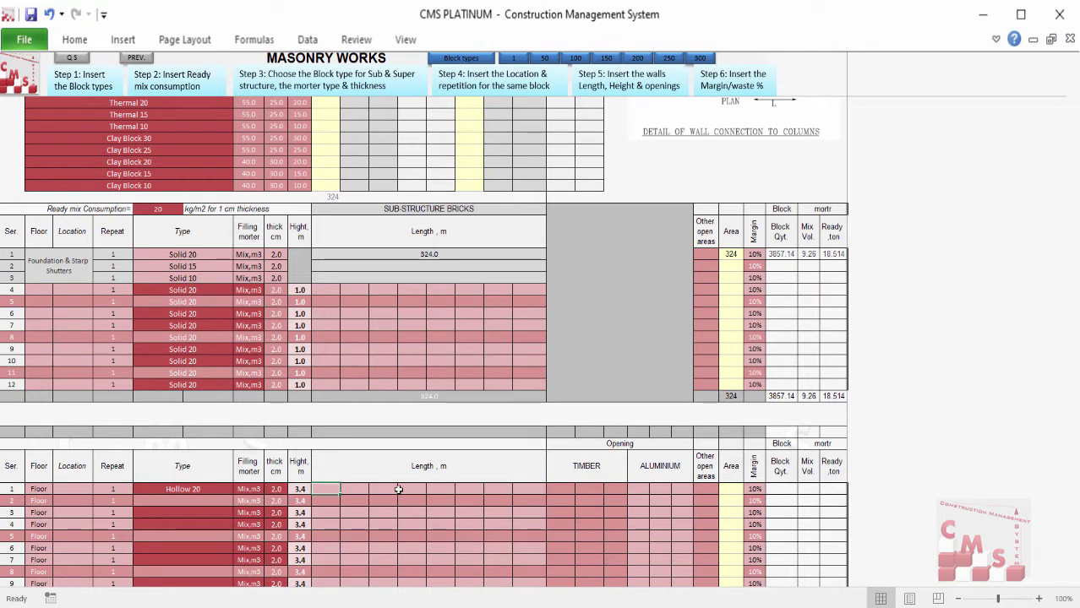
type("200")
key("Return")
- Set the block type of the second wall row in the lower table to AAC Thermal blocks 30
left_click(226, 502)
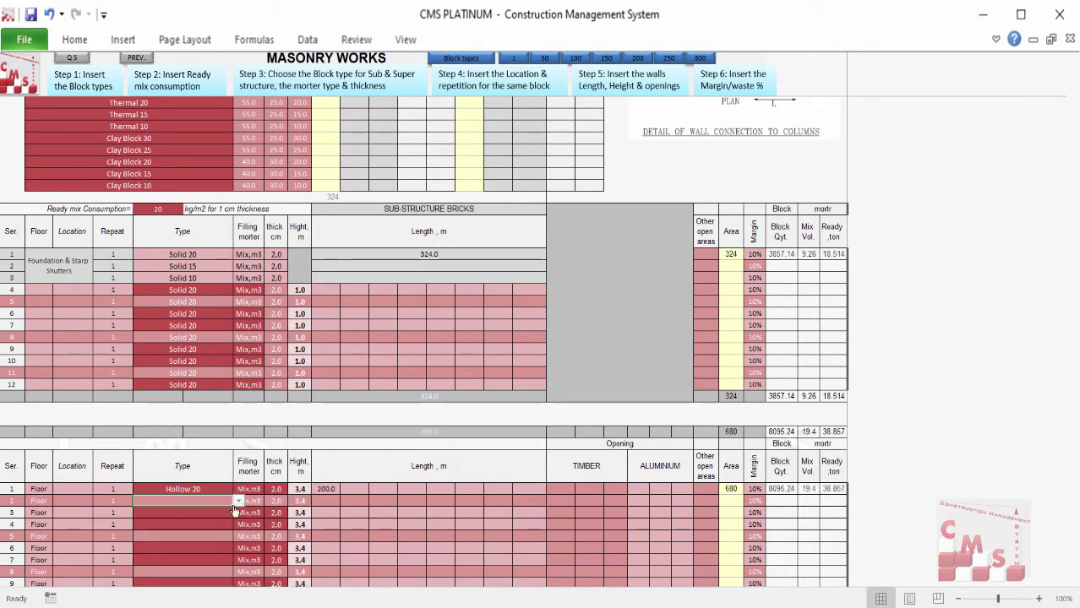
left_click(238, 502)
left_click_drag(237, 538, 230, 557)
left_click(201, 549)
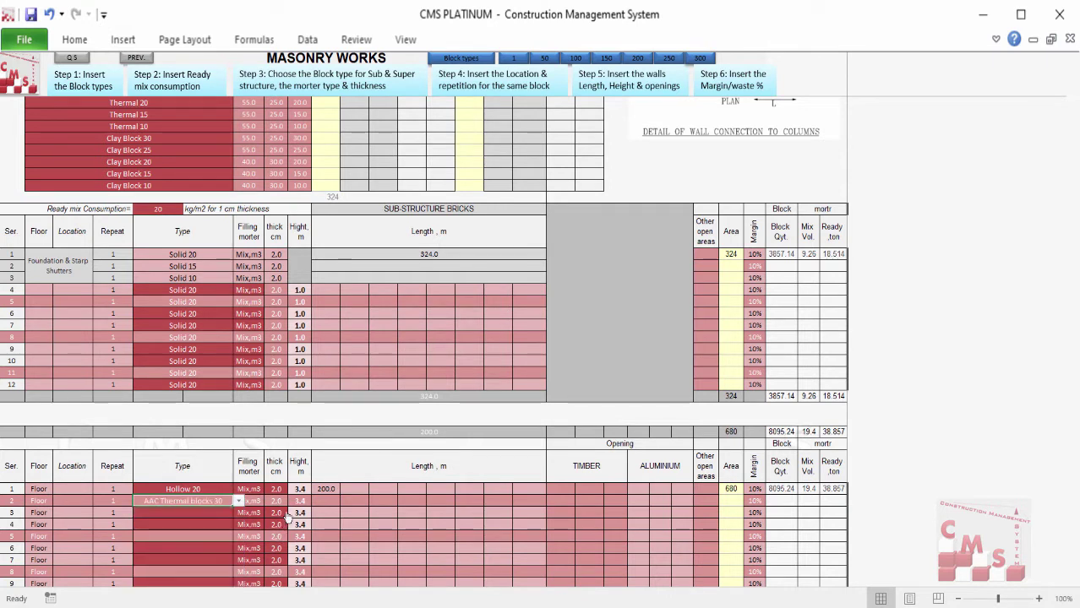
- Enter a 250 m wall length and a repetition of 10 for the AAC Thermal blocks 30 row in the lower table
left_click(328, 501)
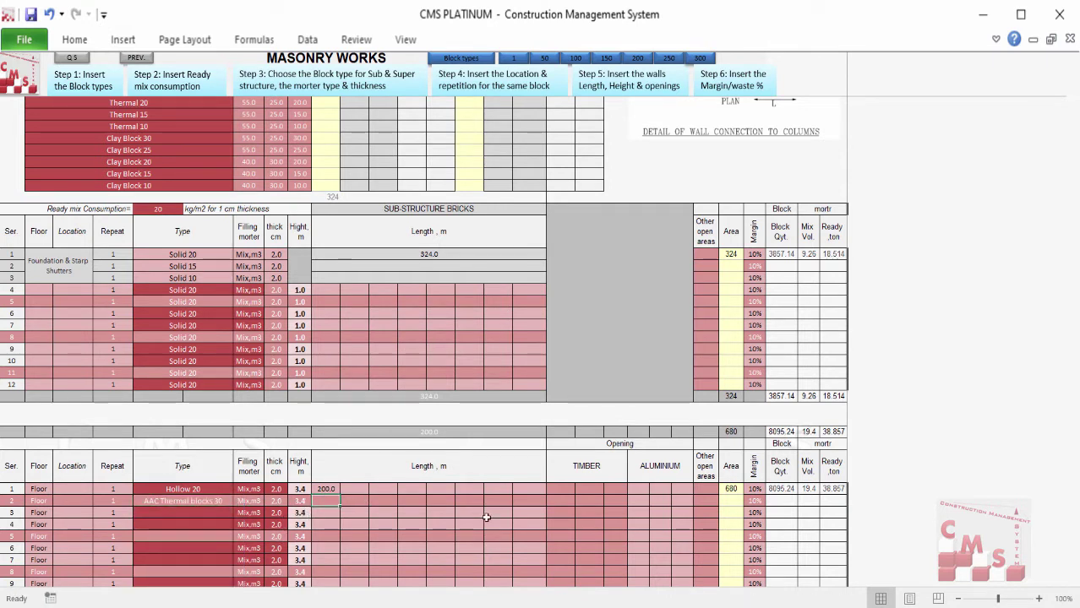
type("250")
key("Left")
key("Left")
key("Left")
key("Left")
key("Left")
type("10")
key("Return")
- Set the filling mortar of the AAC Thermal blocks 30 row to Ready,t
left_click(244, 504)
left_click(269, 501)
left_click(250, 521)
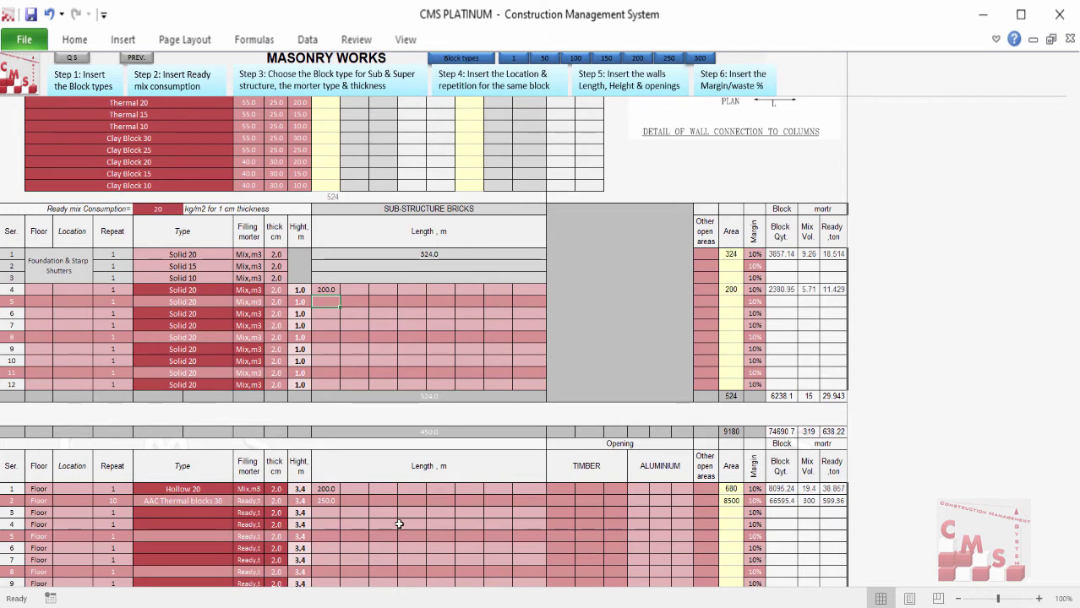
- Review the masonry summary's areas and mortar quantities for the Solid 20, Hollow 20 and AAC Thermal blocks 30 rows
scroll(399, 524, "up", 7)
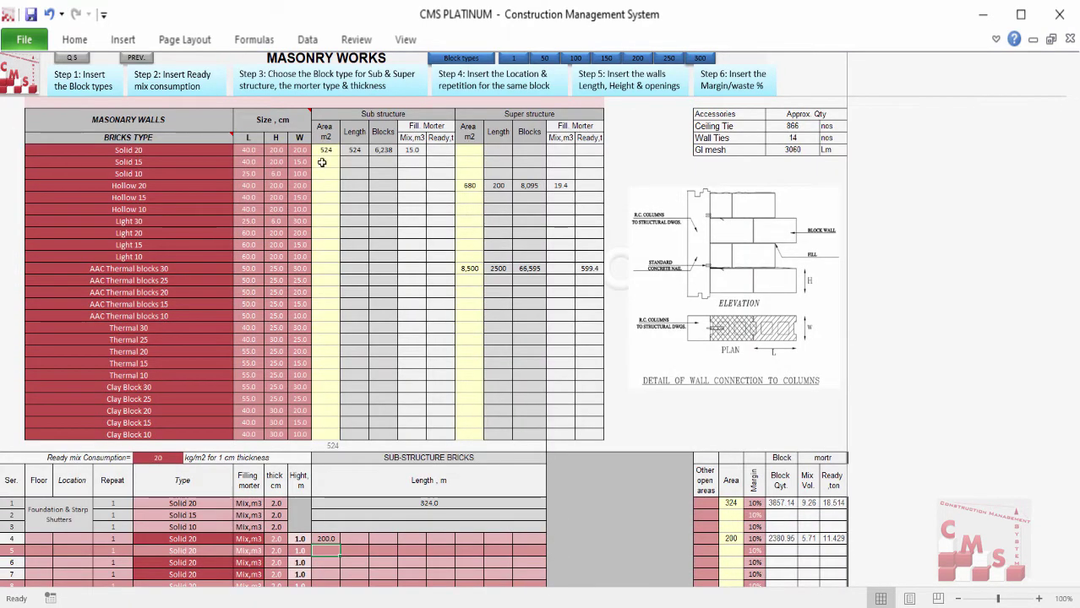
left_click(326, 149)
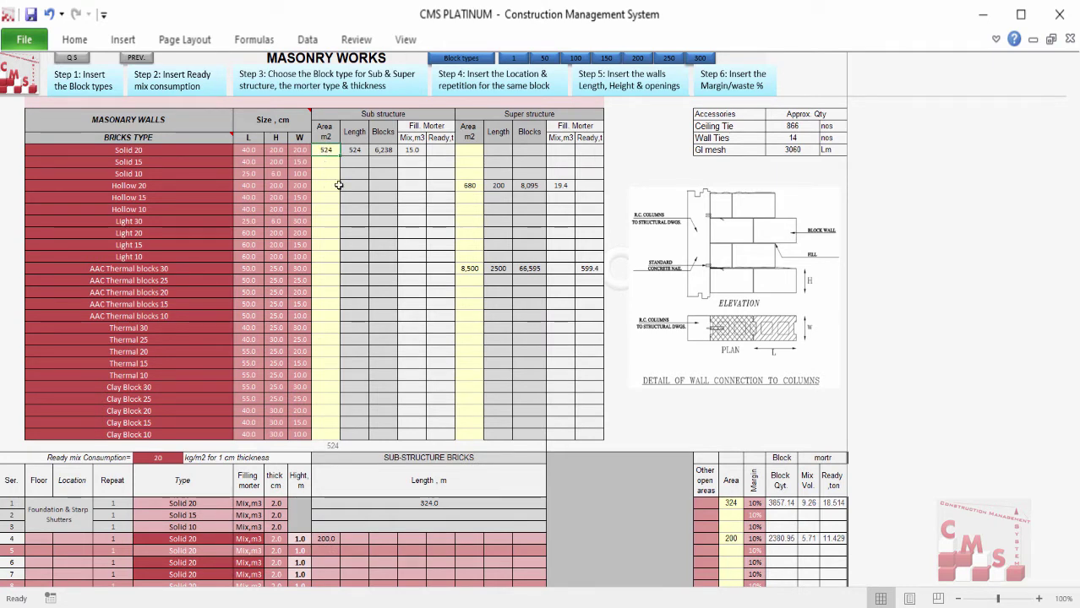
left_click(394, 154)
left_click(414, 149)
left_click(468, 188)
left_click(469, 268)
left_click(589, 268)
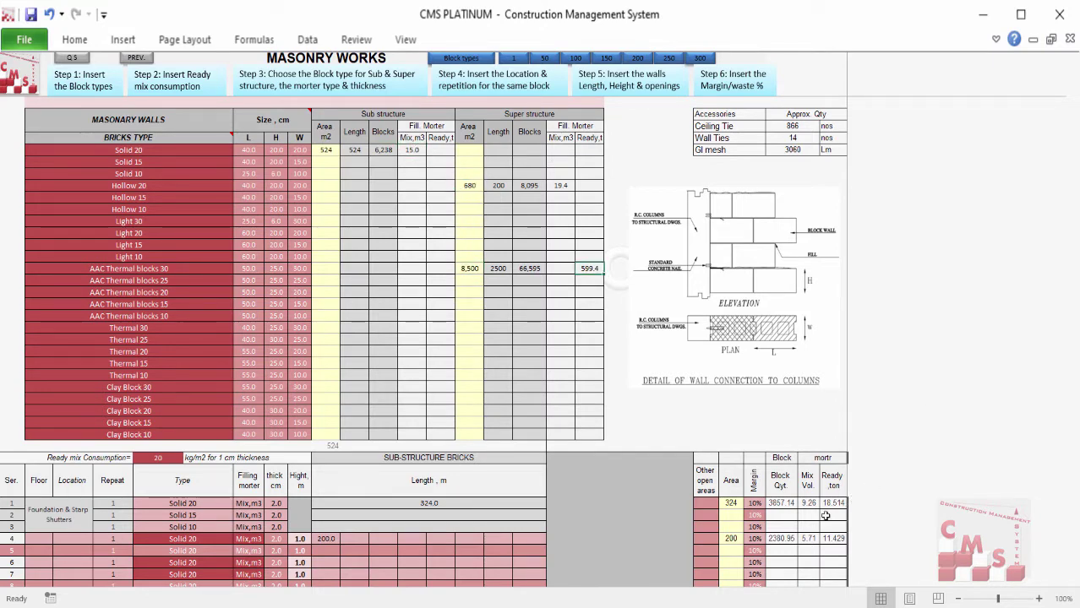
- Open the materials take-off and examine the block works' areas, block quantities, black sand, washed sand, cement and ready mortar
left_click(980, 540)
left_click(386, 463)
scroll(288, 397, "down", 1)
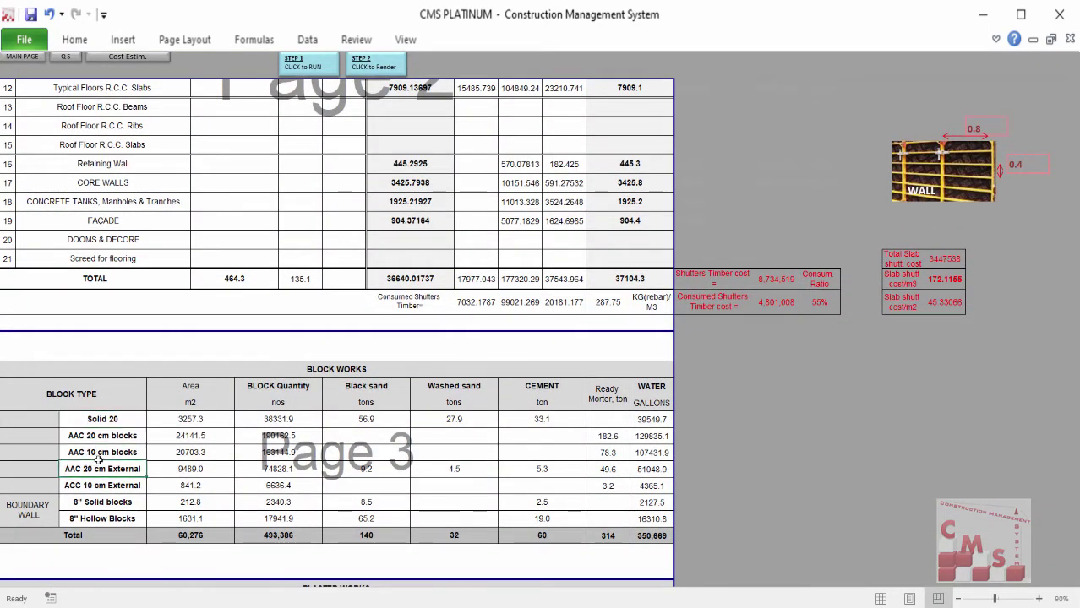
left_click_drag(185, 419, 181, 503)
left_click_drag(304, 419, 292, 505)
left_click(378, 417)
left_click(456, 419)
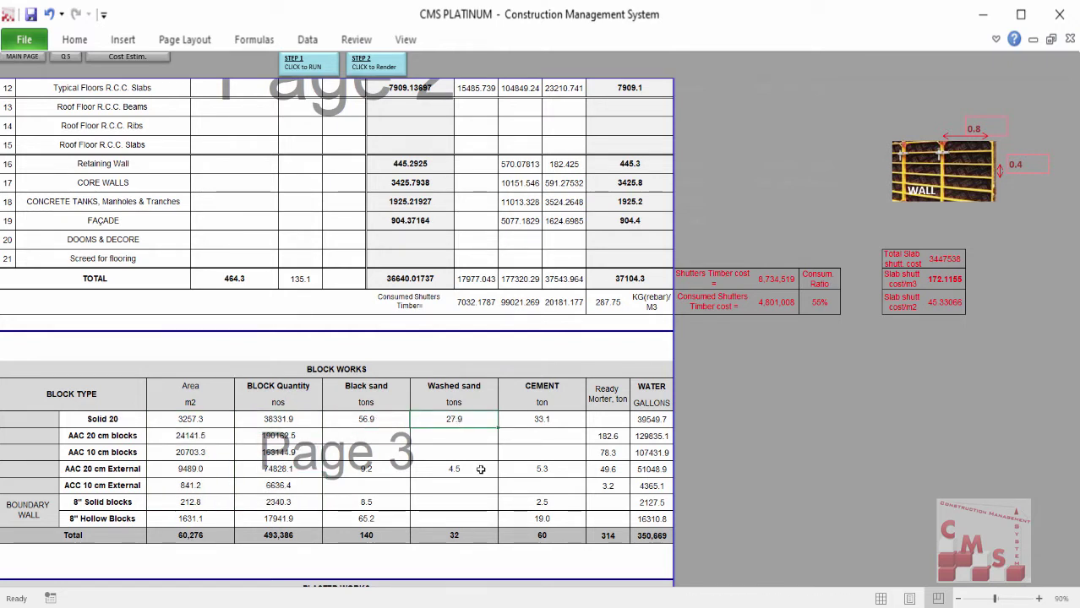
left_click_drag(480, 469, 366, 419)
left_click_drag(598, 419, 606, 519)
left_click_drag(364, 419, 512, 509)
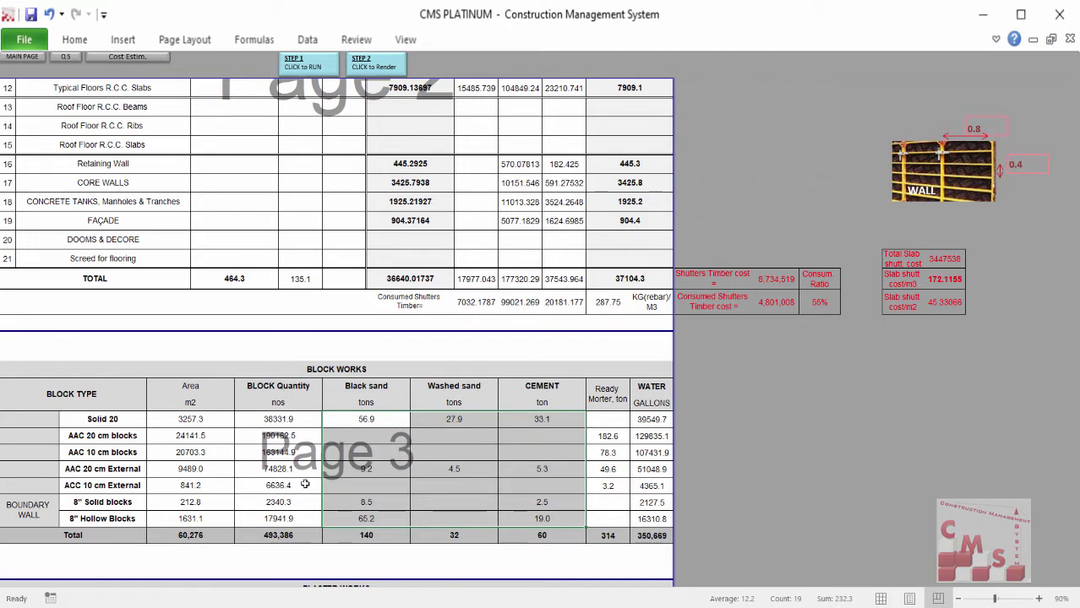
- Open the internal finishing sheet and set the wall plastering of finishing type 1 to SHOOT PLASTER
left_click(23, 57)
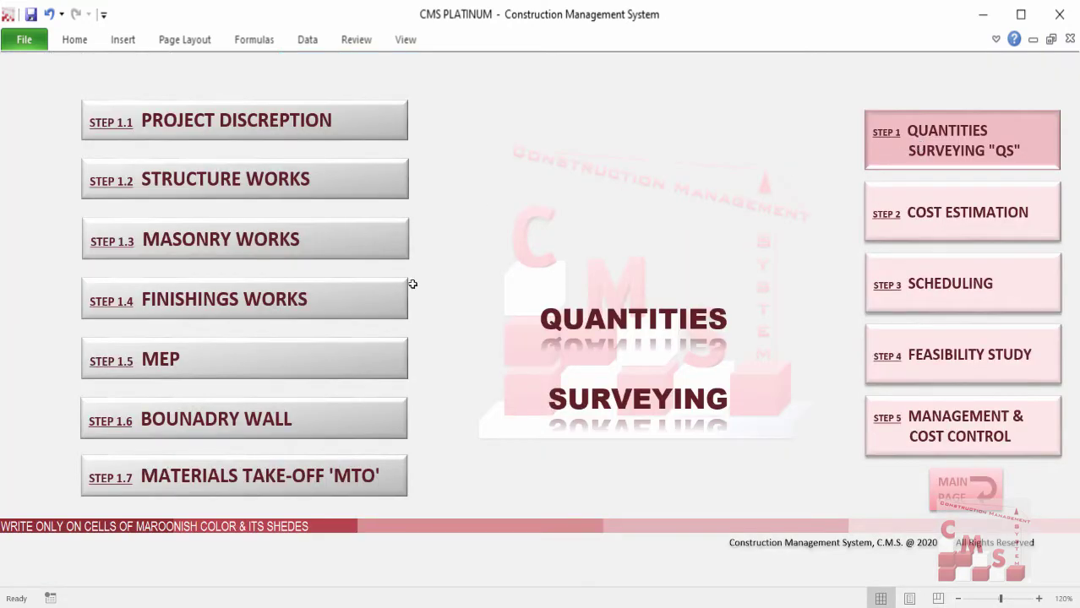
left_click(379, 310)
left_click(338, 117)
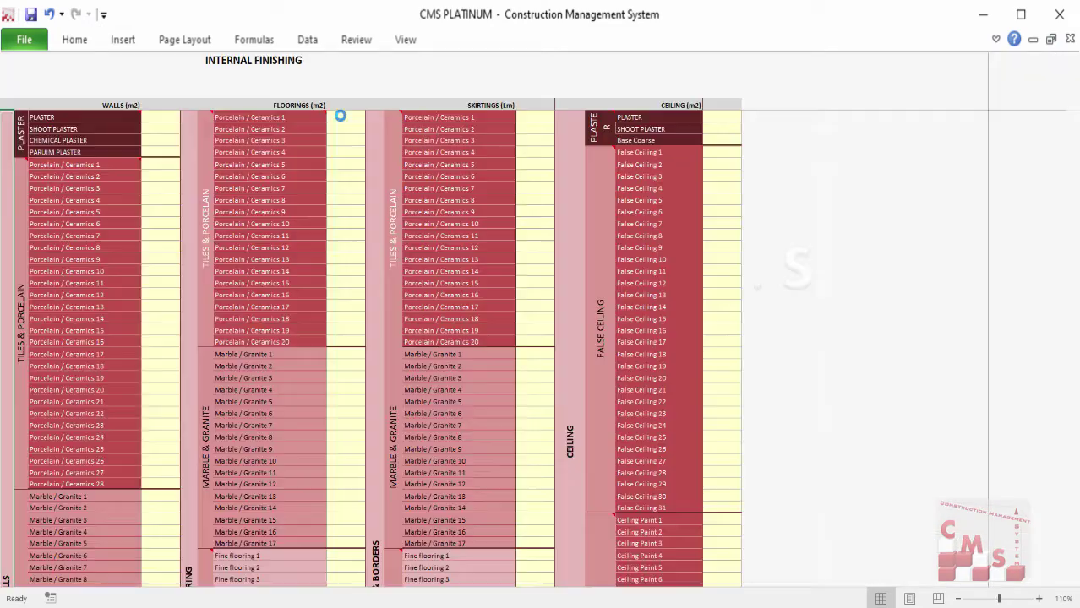
scroll(243, 405, "down", 2)
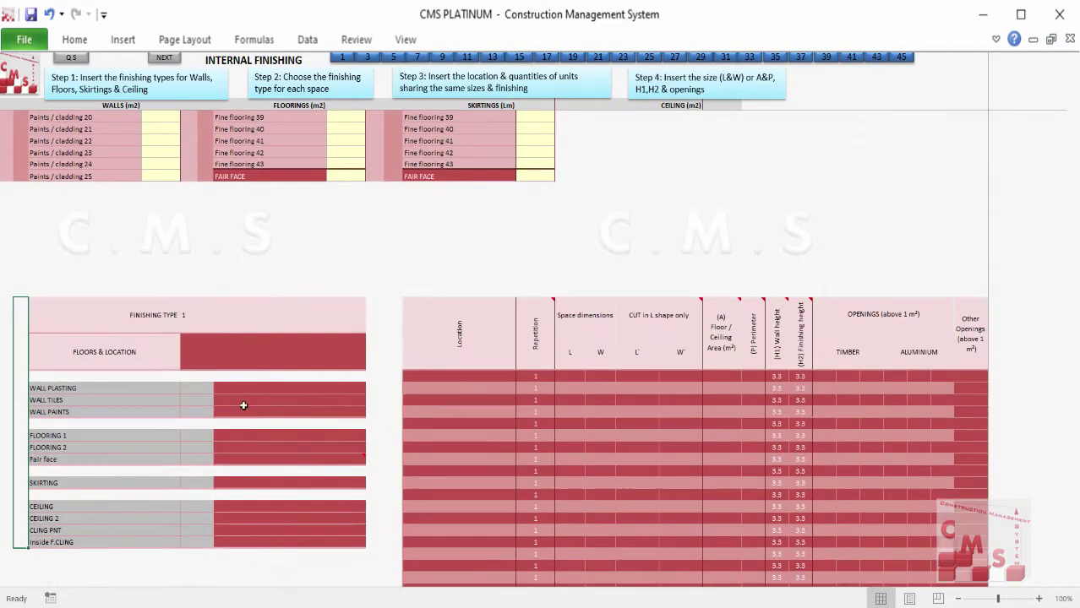
left_click(331, 390)
left_click(370, 388)
left_click(310, 410)
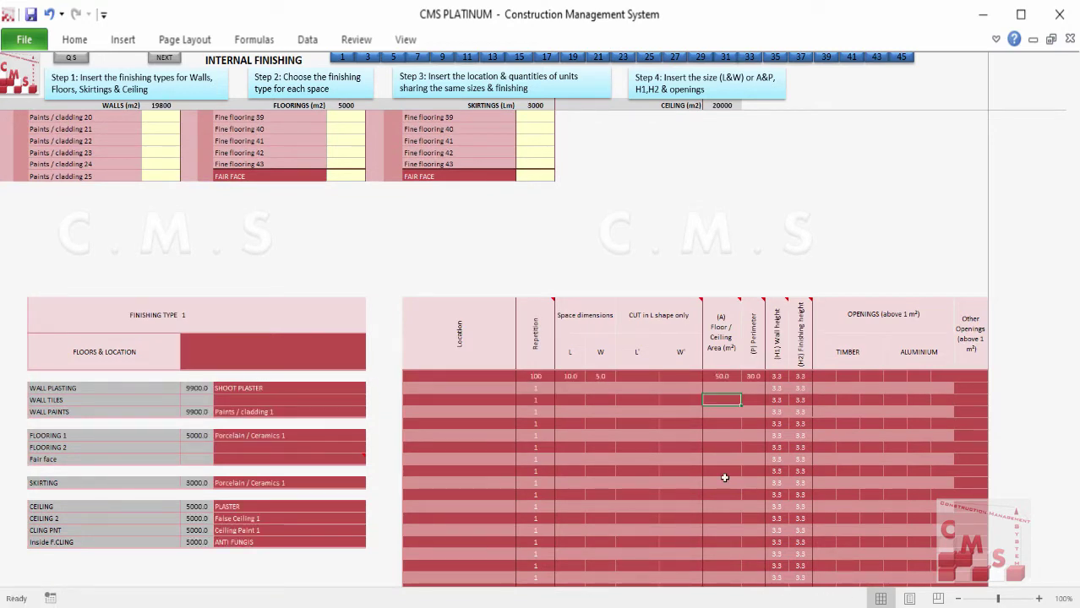
- Review the internal finishing summary's quantities for wall shoot plaster, porcelain flooring, skirtings, ceiling plaster and false ceiling
scroll(556, 394, "up", 10)
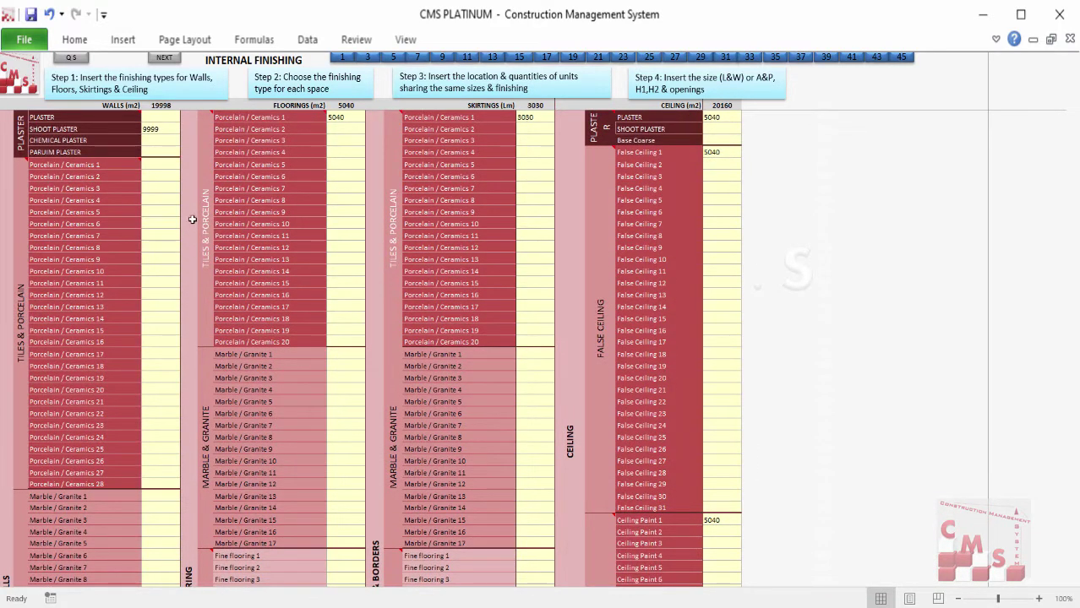
left_click(154, 128)
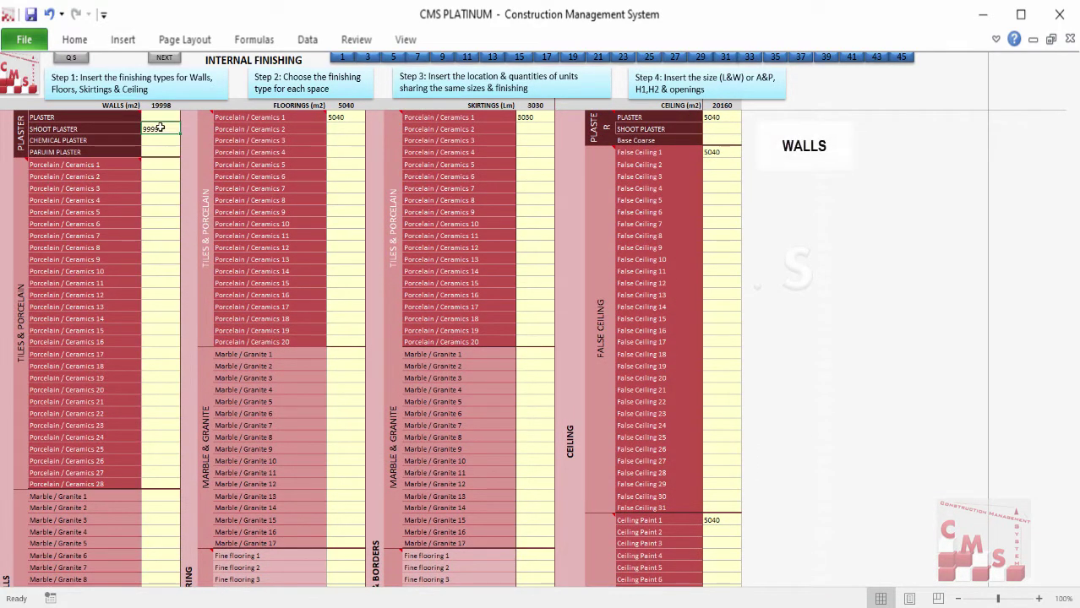
left_click(349, 118)
left_click(526, 119)
left_click(739, 106)
left_click(722, 119)
left_click(720, 152)
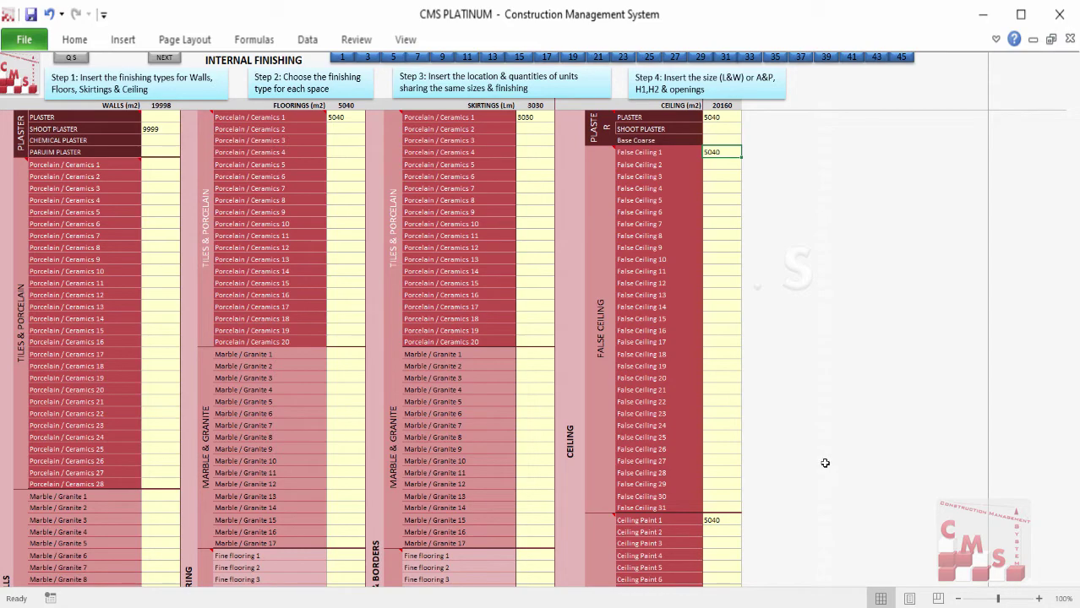
- Look through the take-off's plaster works table and the rough flooring and skirting sections of the finishing works
scroll(367, 372, "down", 5)
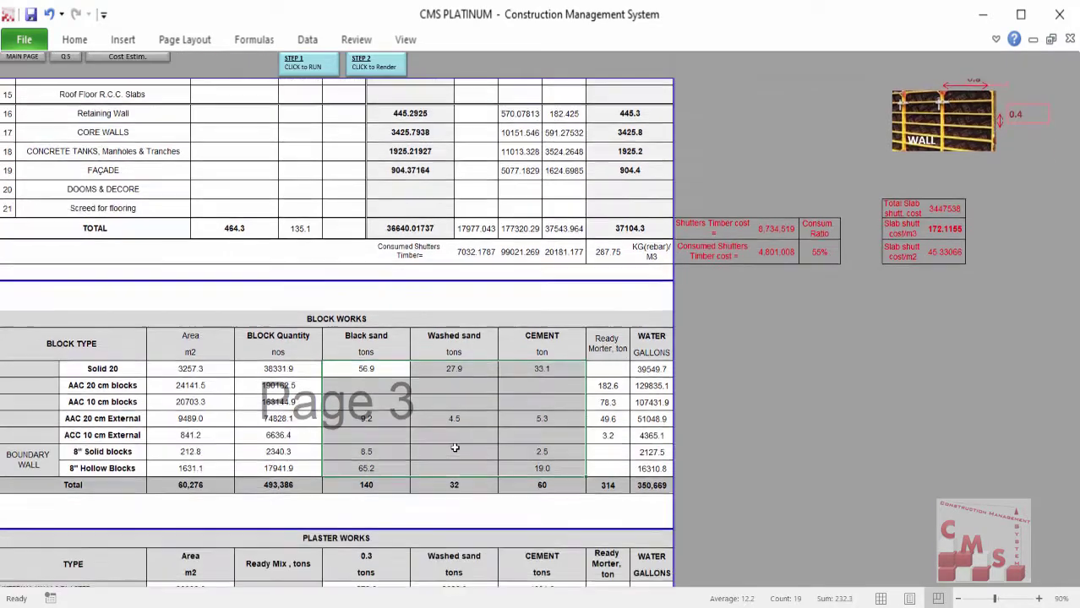
scroll(437, 385, "down", 6)
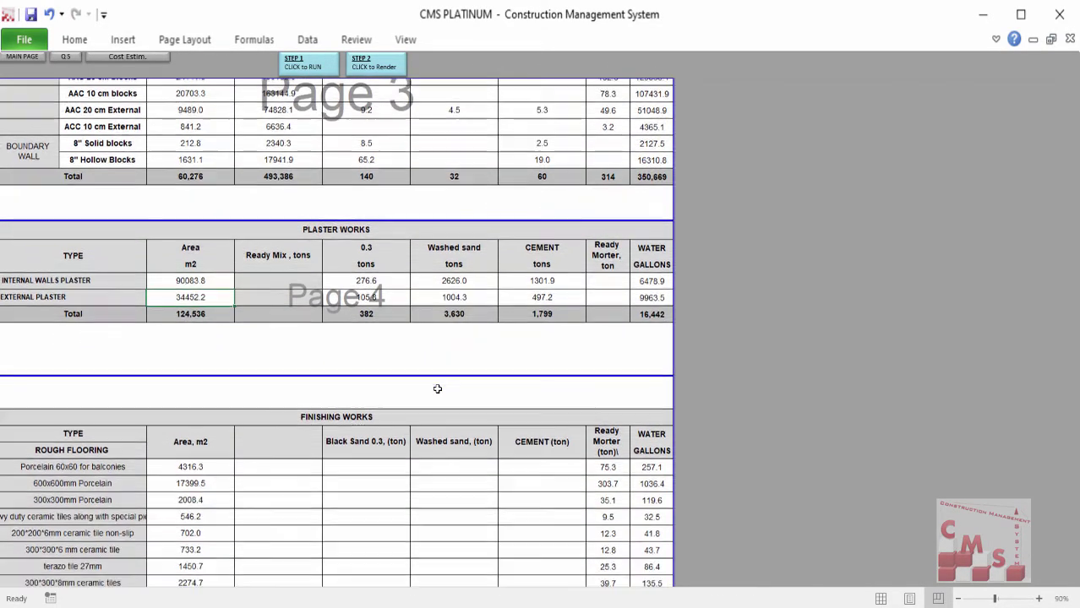
left_click(314, 205)
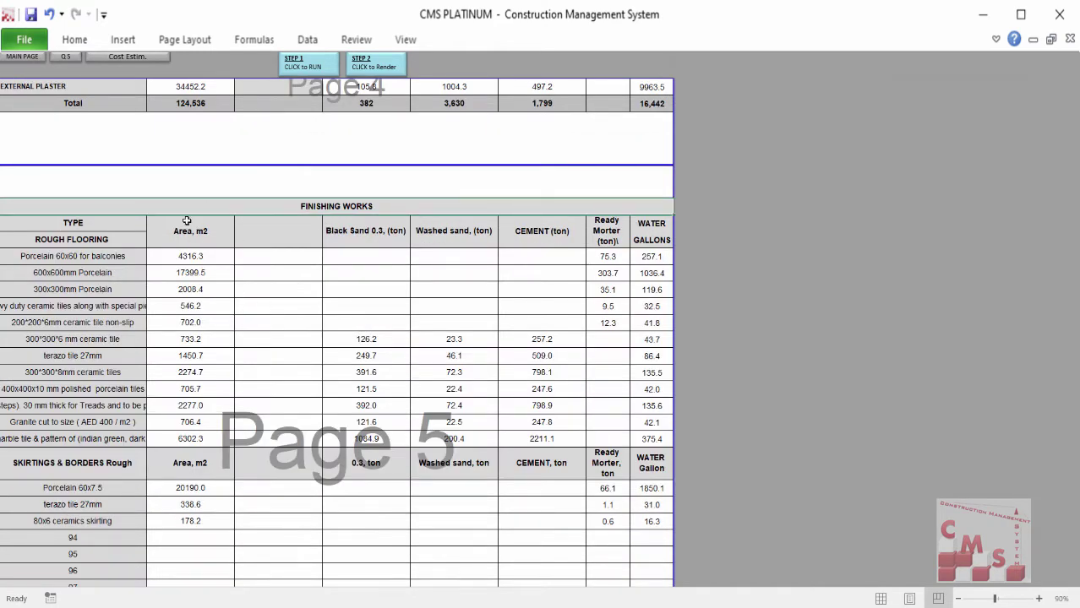
left_click(108, 242)
left_click(41, 468)
- Examine the rough flooring areas, sand, cement, ready mortar and water quantities, and look over the remaining finishing works rows
left_click_drag(157, 258, 181, 439)
left_click_drag(380, 233, 453, 440)
left_click_drag(352, 222, 523, 438)
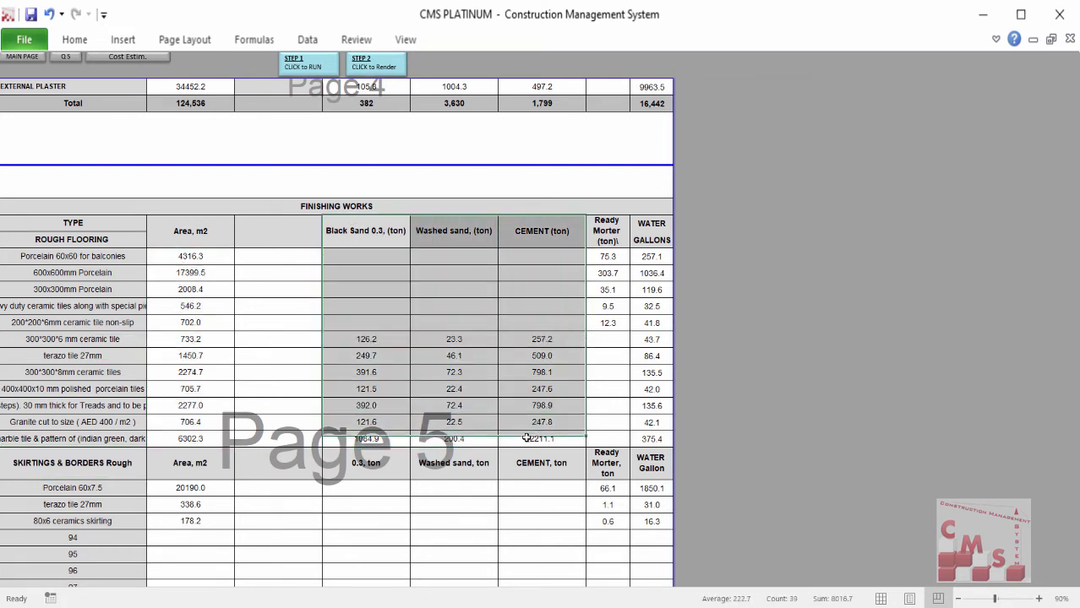
left_click_drag(614, 231, 612, 325)
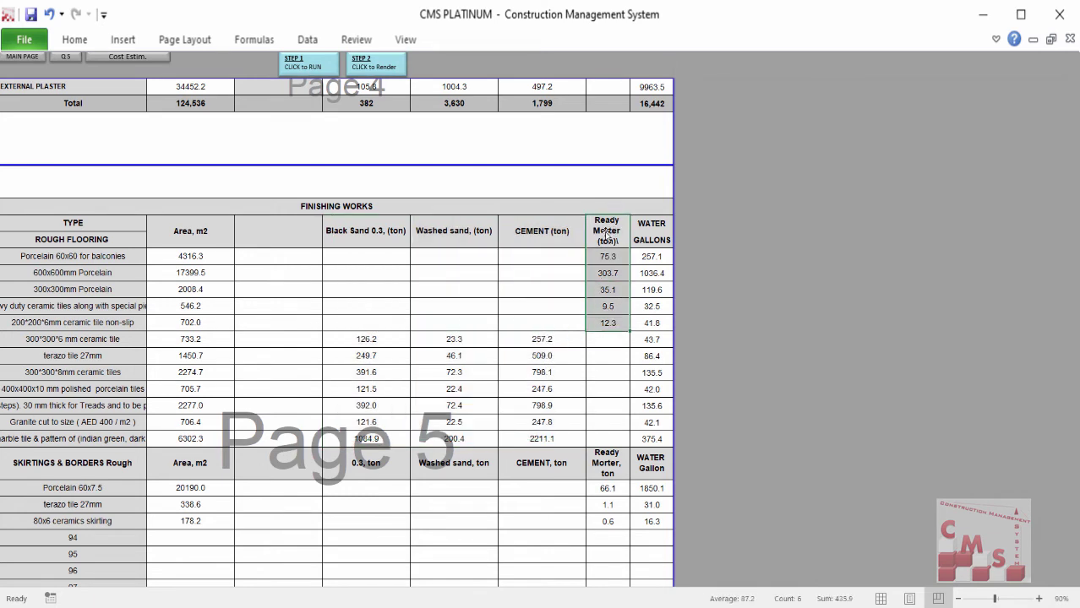
left_click_drag(329, 233, 541, 345)
mouse_move(542, 424)
left_mouse_down()
mouse_move(542, 456)
mouse_move(545, 435)
left_mouse_up()
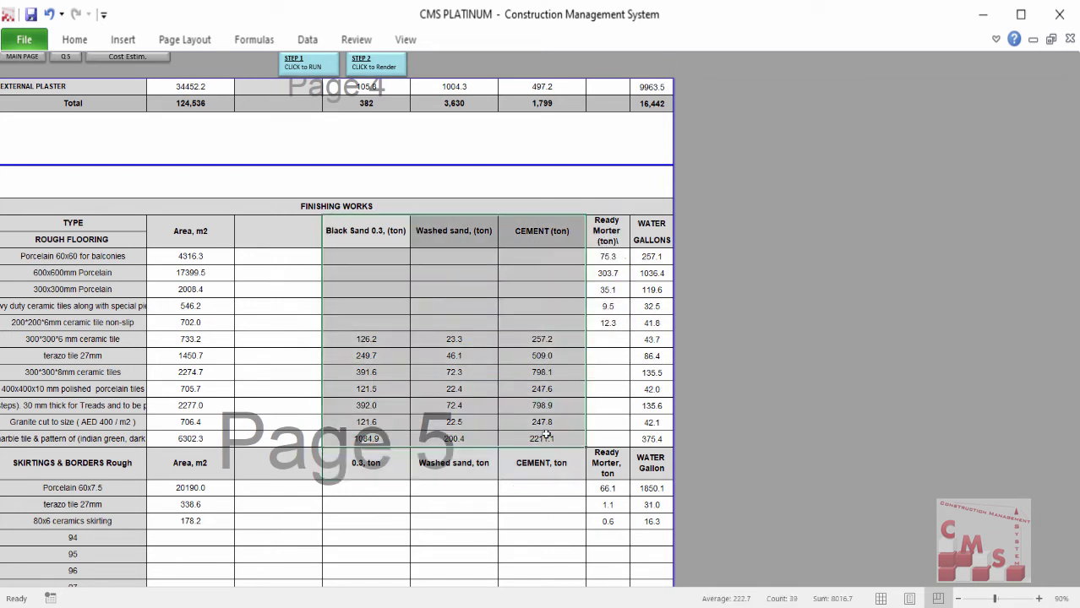
left_click_drag(651, 256, 650, 406)
scroll(355, 349, "down", 1)
scroll(343, 347, "down", 2)
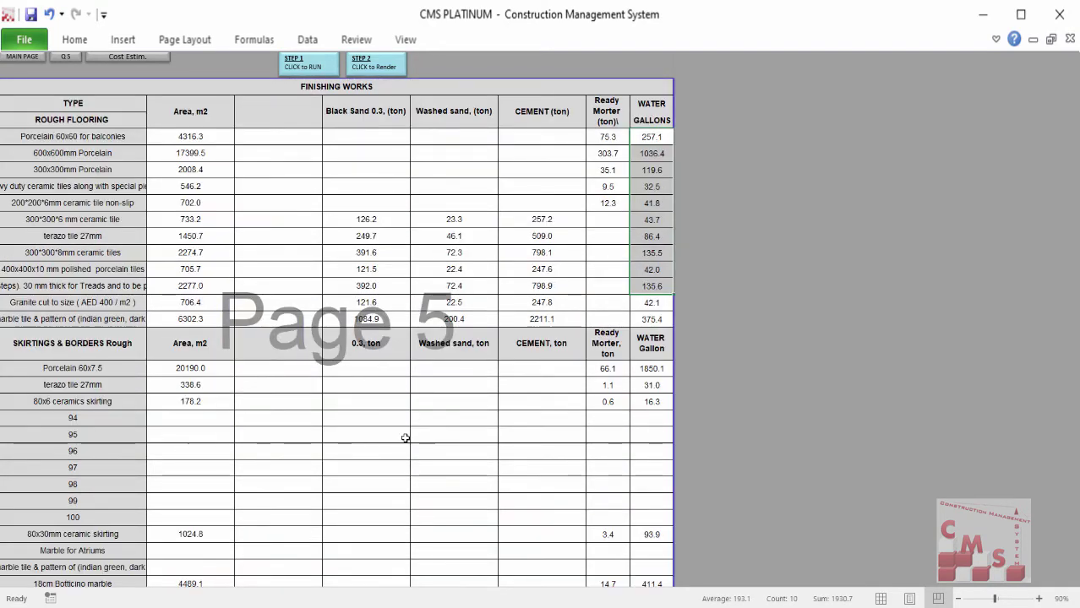
scroll(406, 437, "down", 4)
scroll(549, 462, "down", 1)
scroll(549, 462, "up", 9)
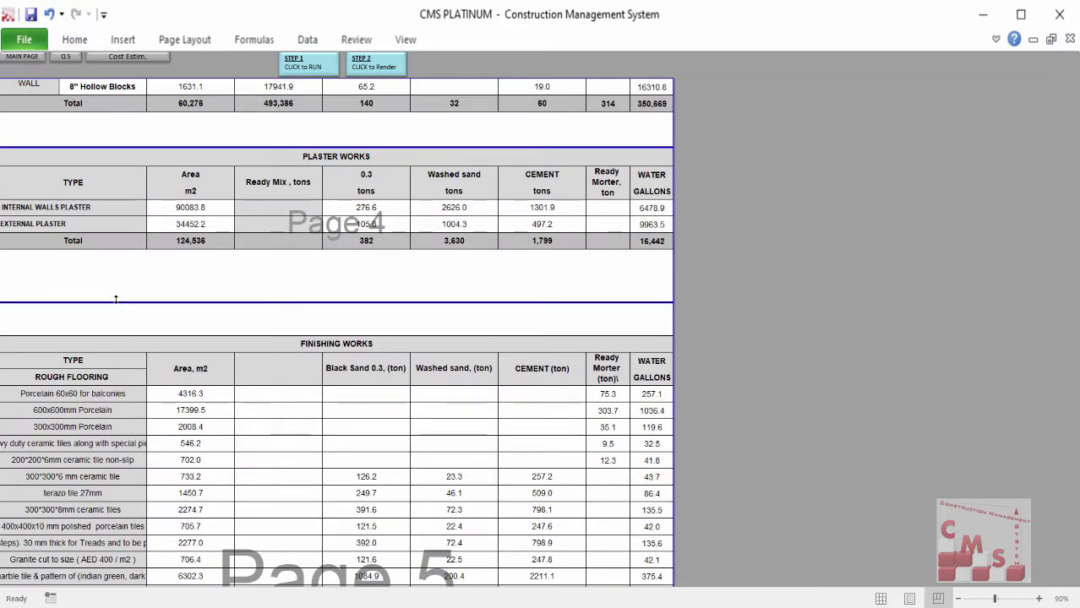
- Return to the main page and open the Bill of Quantities from the cost estimation section
left_click(34, 57)
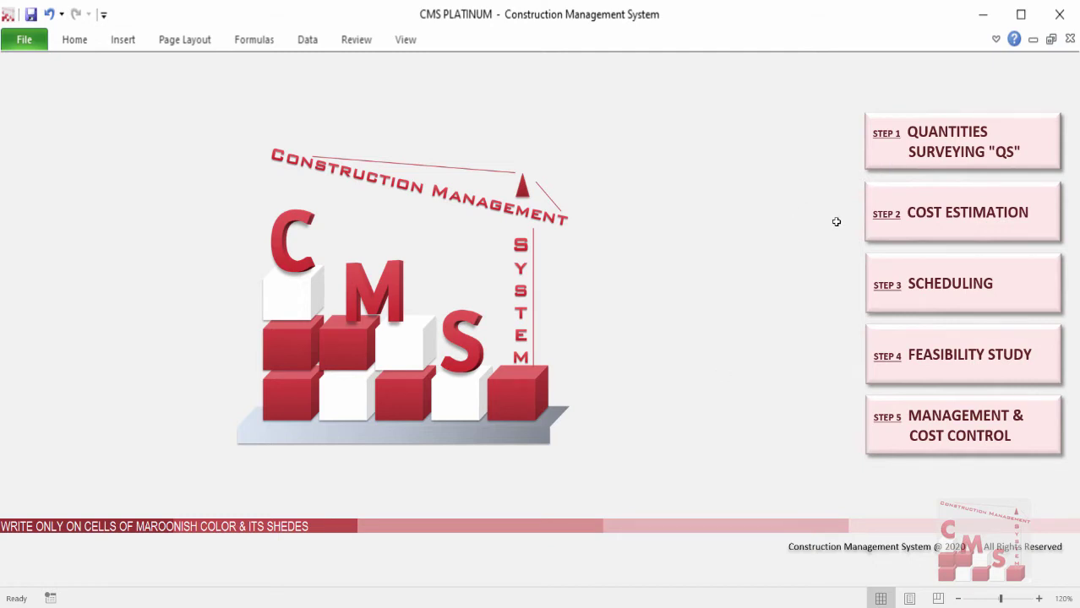
left_click(876, 226)
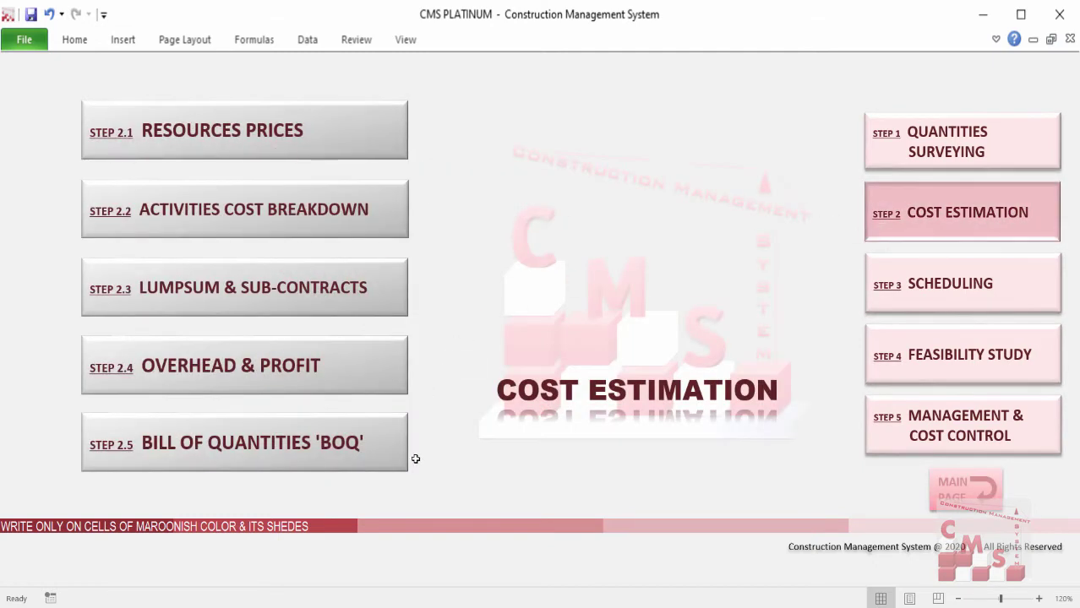
left_click(314, 467)
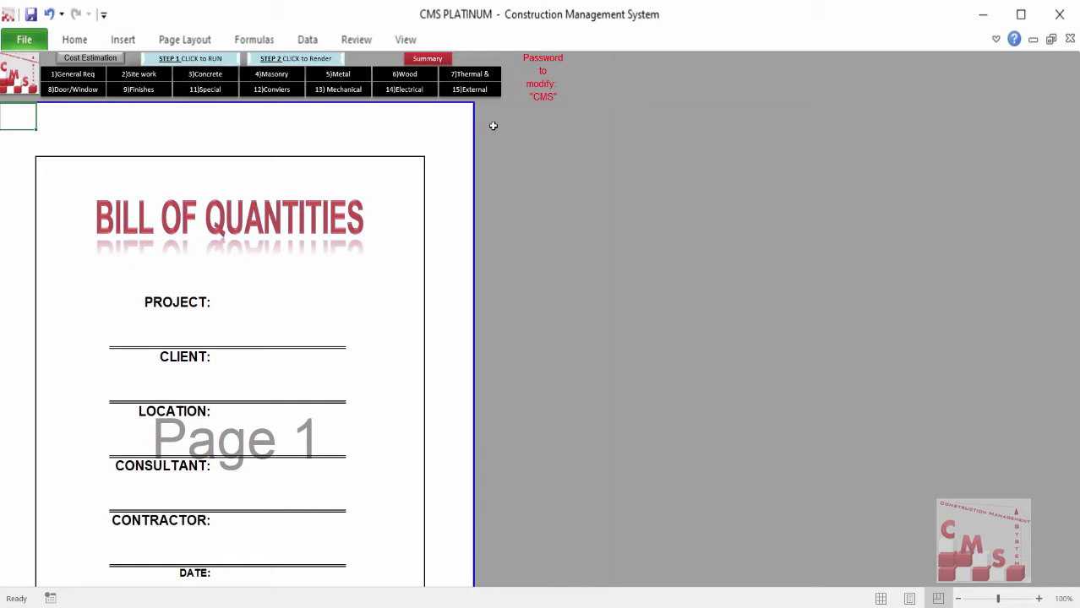
- Leave the Bill of Quantities and open the Resources Prices page of the cost estimation section
key("ctrl+Page_Up")
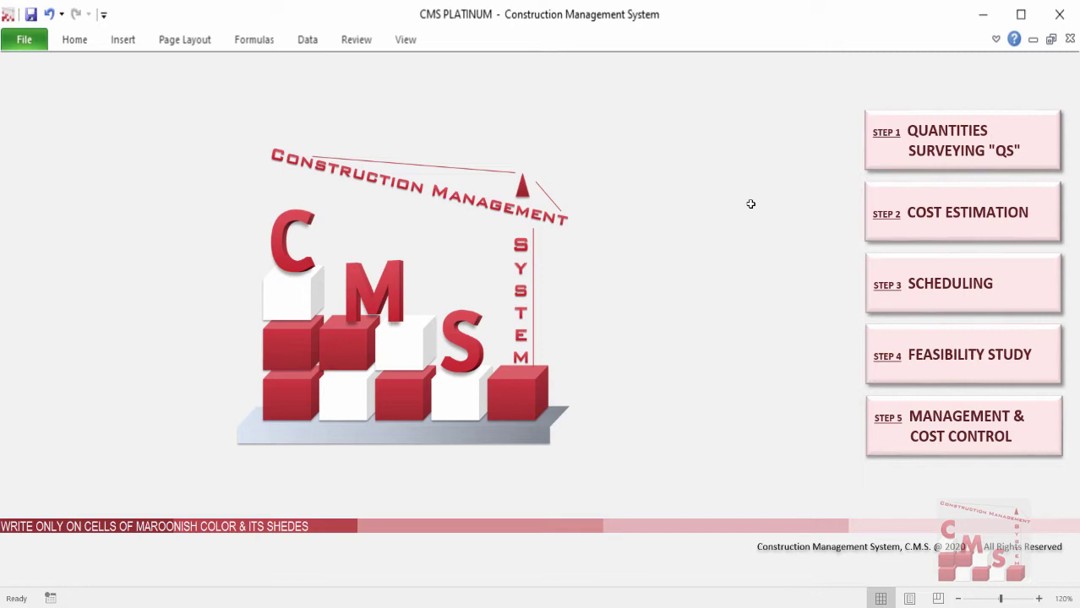
left_click(902, 208)
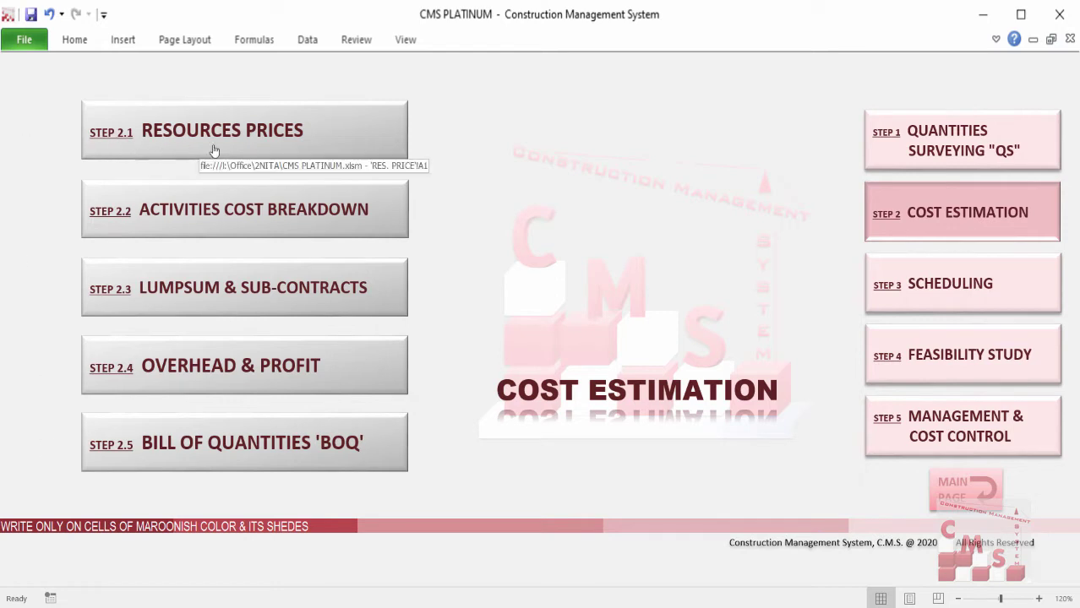
left_click(167, 145)
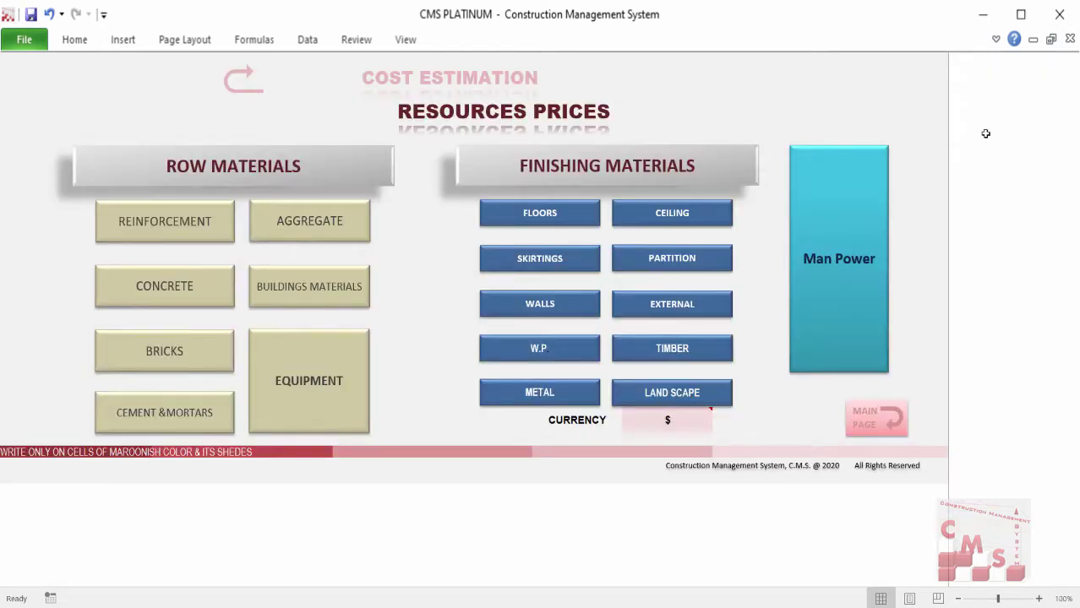
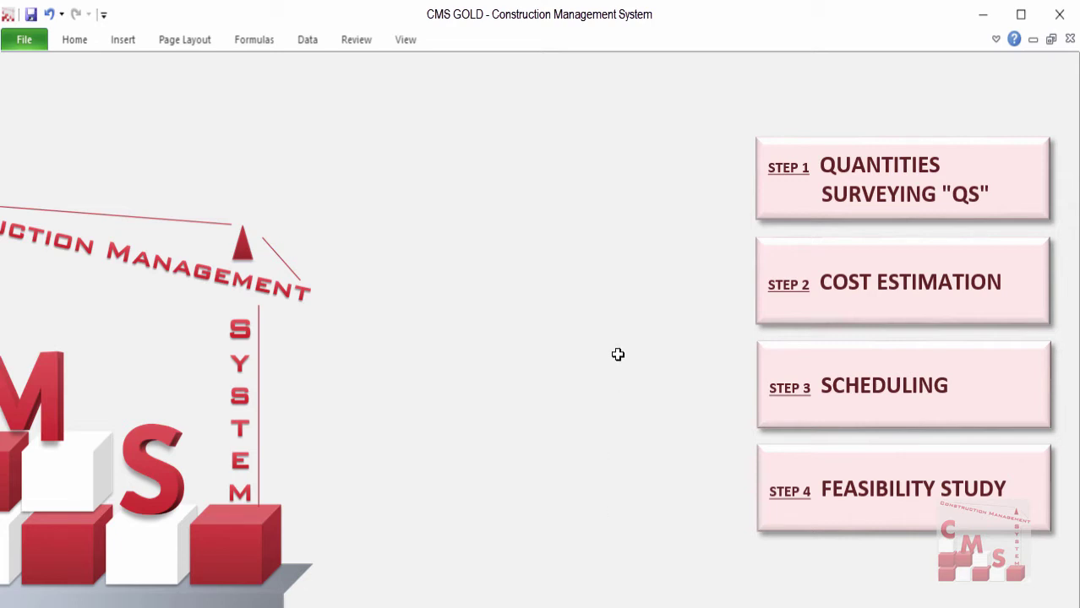
- Open the time schedule from the Scheduling section and examine the sub-structure activities' names, planned values and percentages
left_click(852, 296)
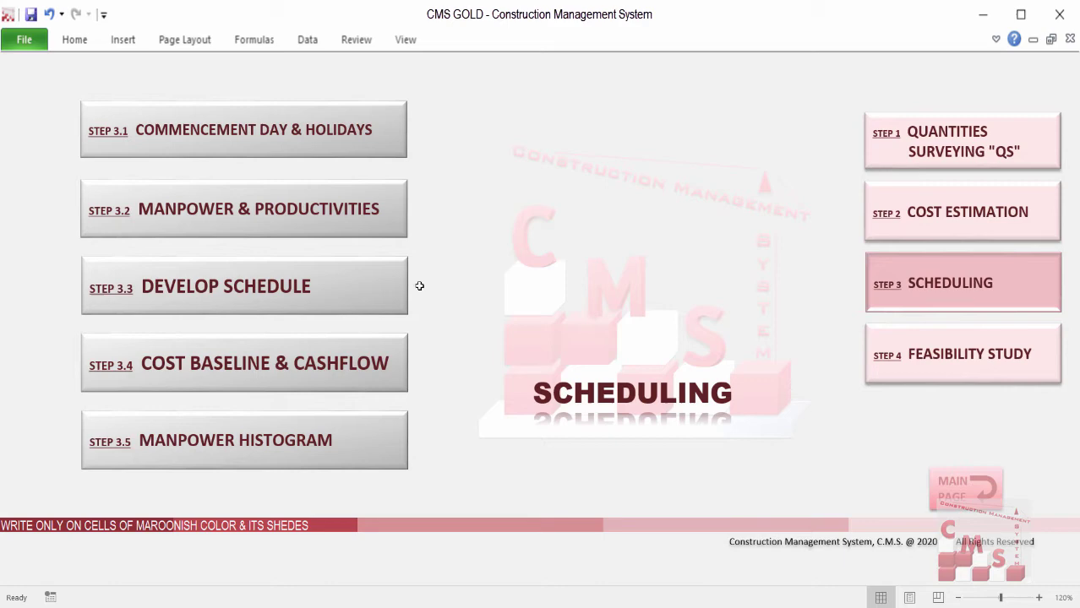
left_click(370, 307)
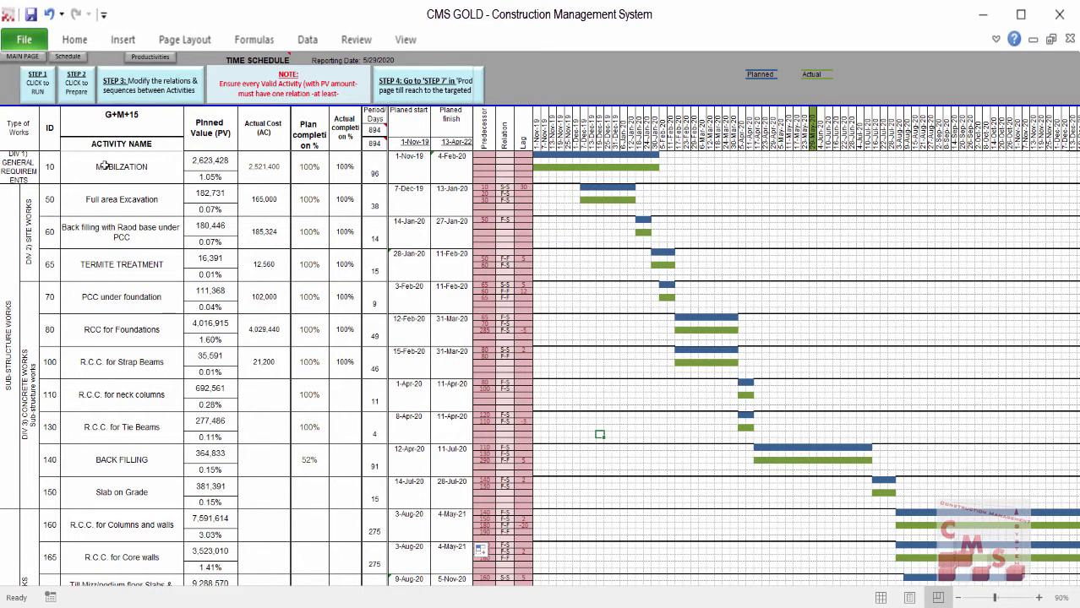
left_click_drag(100, 166, 114, 336)
left_click_drag(111, 423, 118, 498)
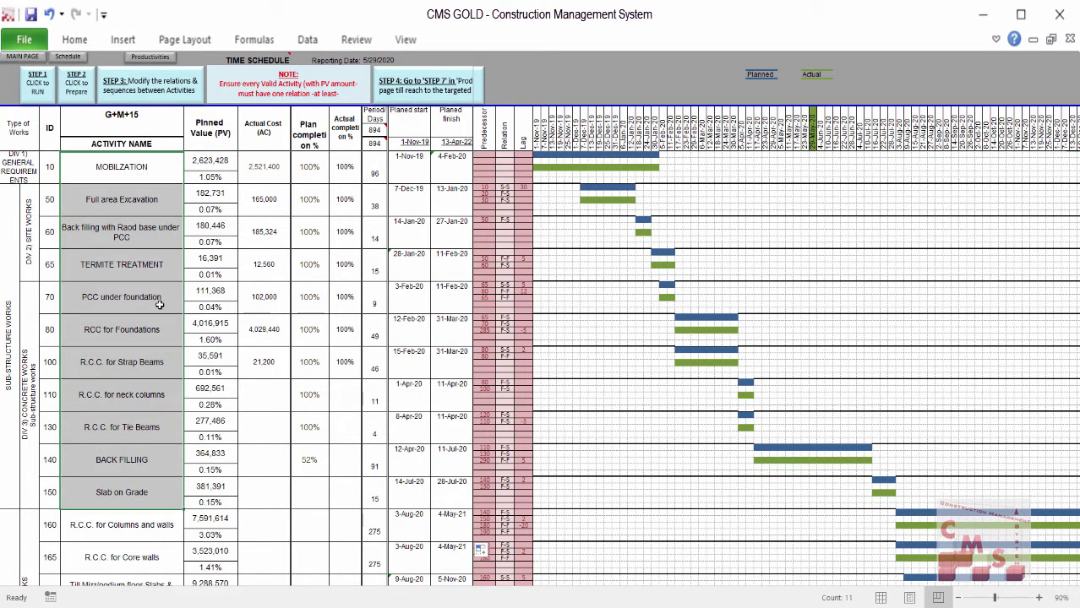
left_click_drag(217, 172, 213, 423)
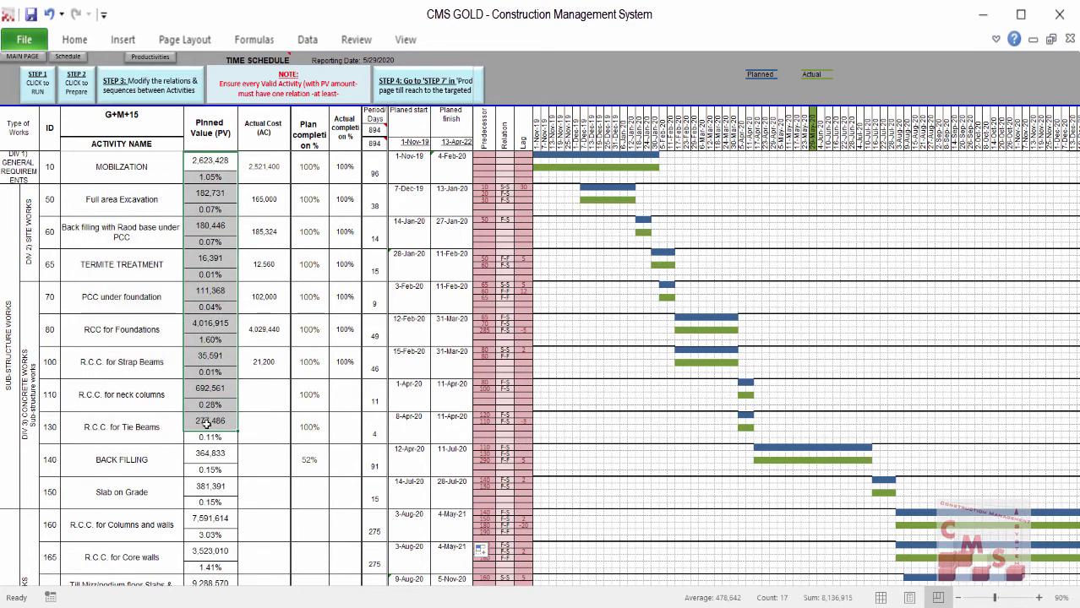
left_click(219, 176)
left_click(213, 209)
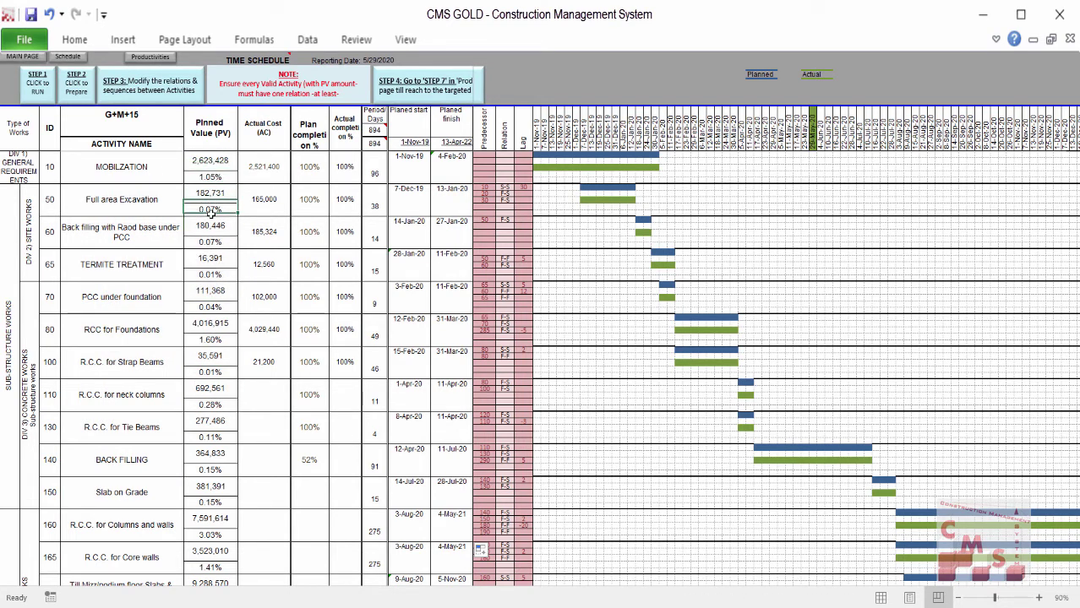
- Examine the planned value percentages, durations, and planned start and finish dates of the site and sub-structure activities in the time schedule
left_click(210, 241)
left_click(207, 274)
left_click(207, 307)
left_click(157, 401)
left_click(195, 404)
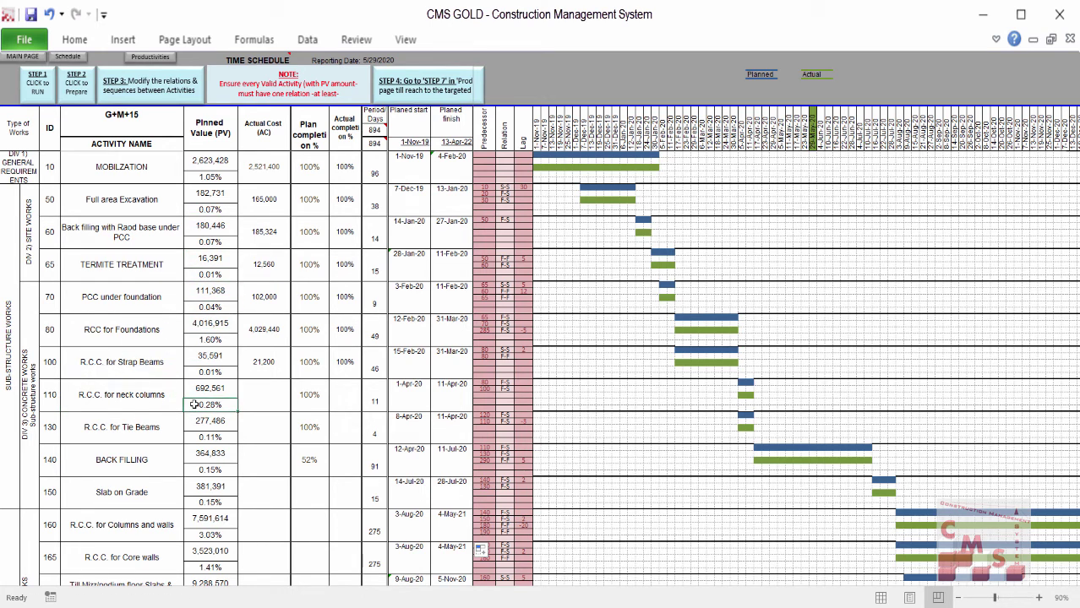
left_click_drag(375, 176, 375, 366)
left_click(412, 203)
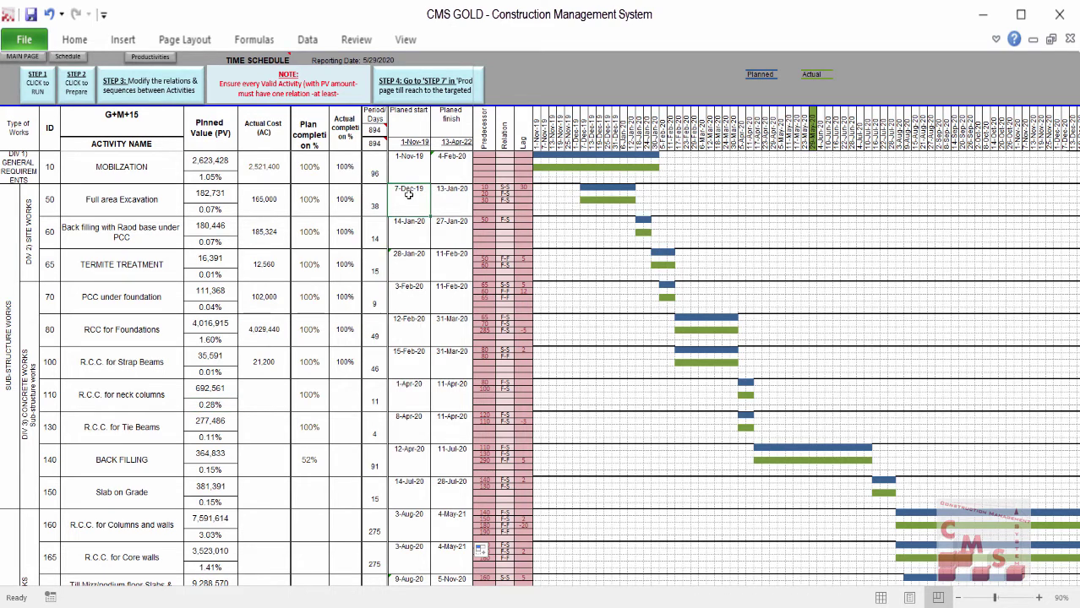
left_click(436, 194)
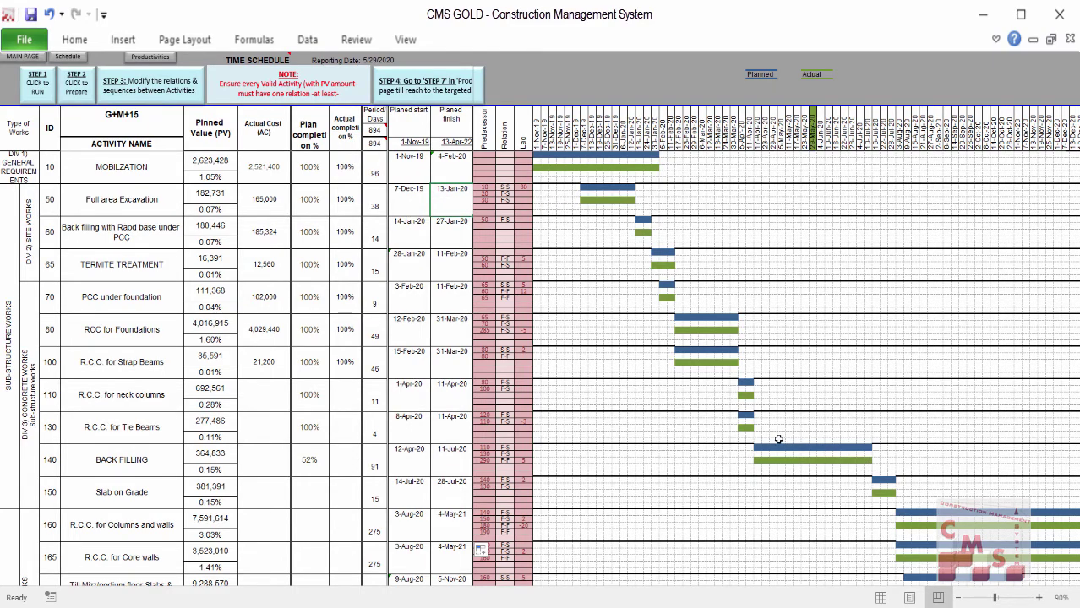
- Zoom the time schedule out to 60% and look over the planned and actual bars down to the flooring works
scroll(779, 437, "down", 2)
left_click(960, 598)
left_click(959, 598)
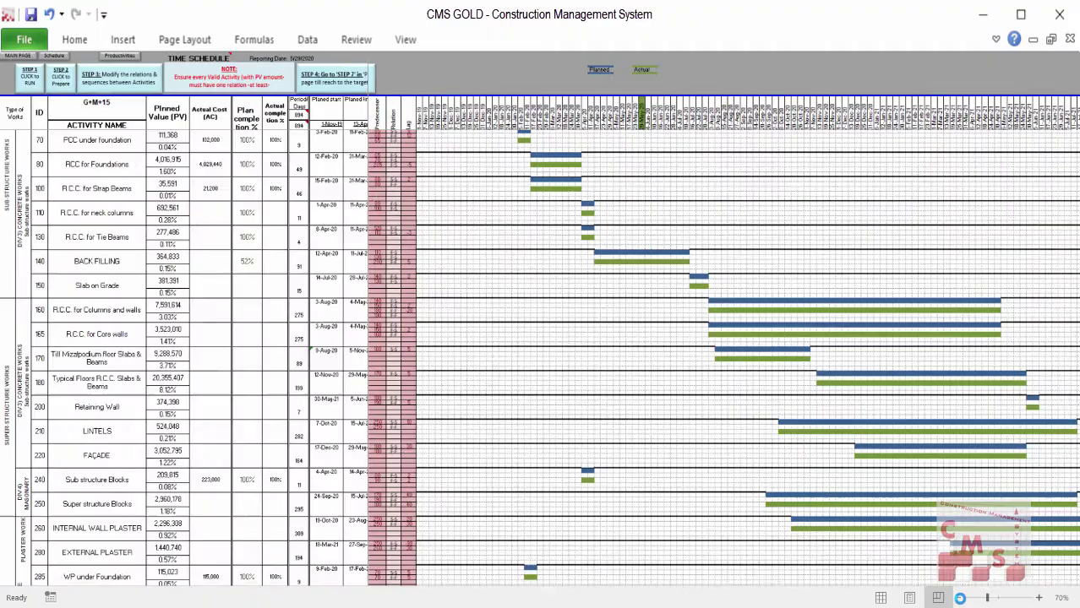
scroll(667, 438, "down", 4)
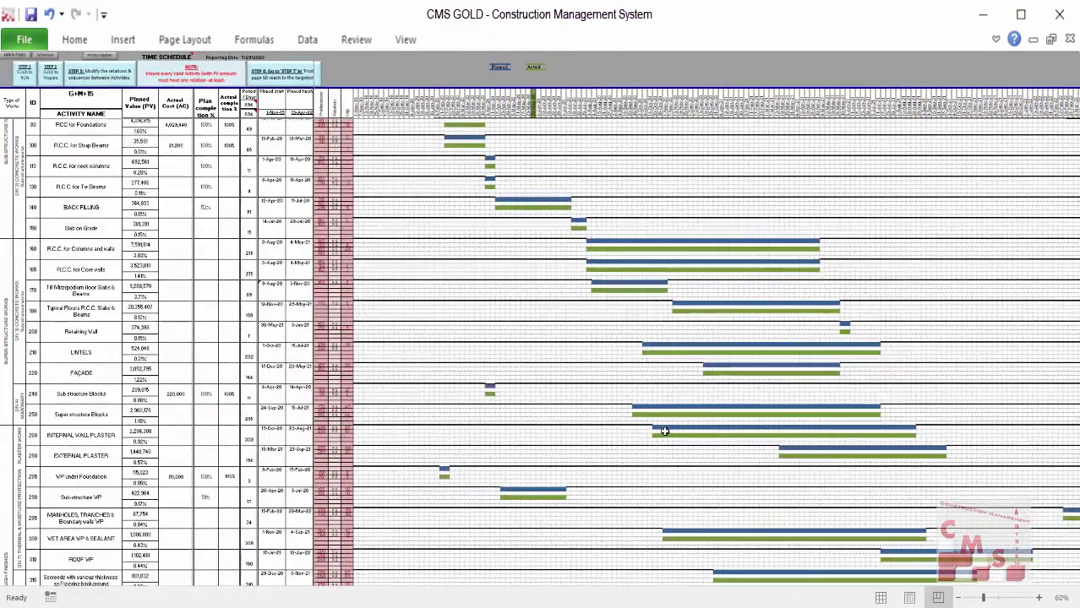
scroll(762, 428, "down", 1)
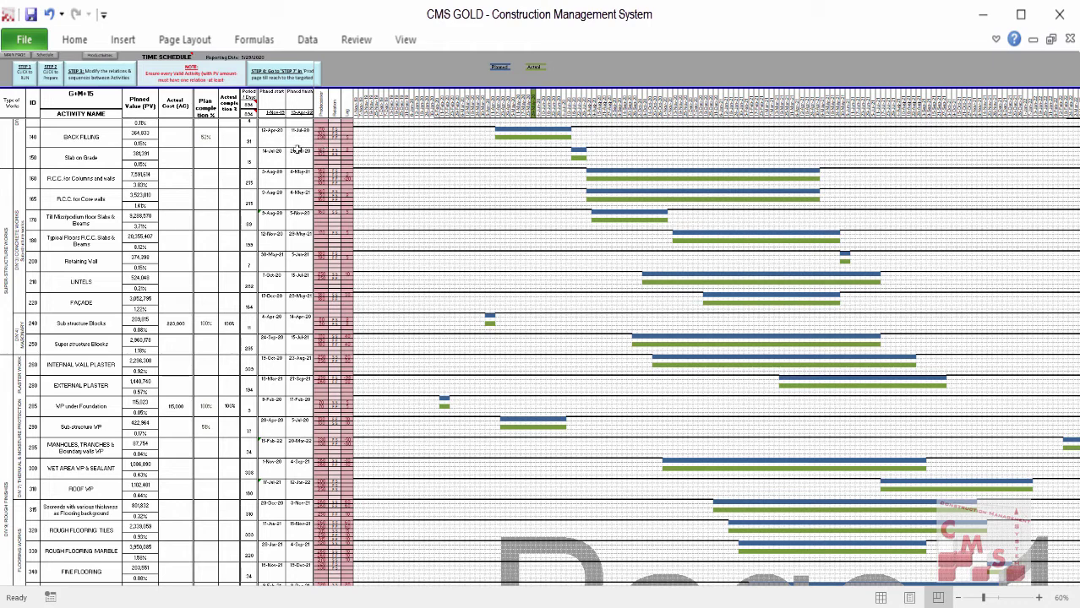
- Return to the Scheduling section, open the cost baseline and cash flow page, and examine its S-curves and planned cash flow chart
left_click(8, 54)
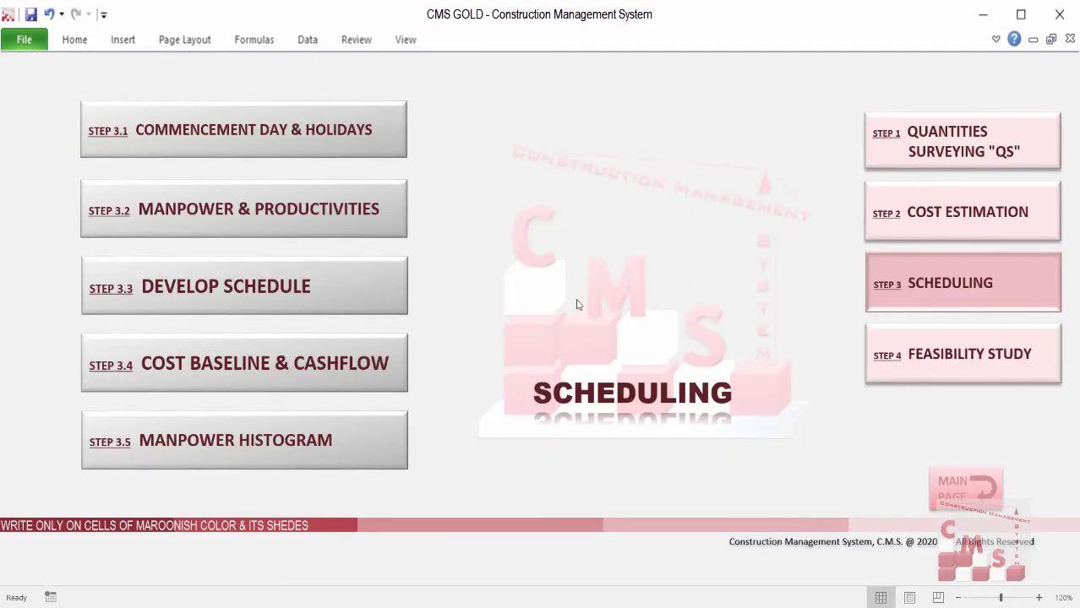
left_click(512, 303)
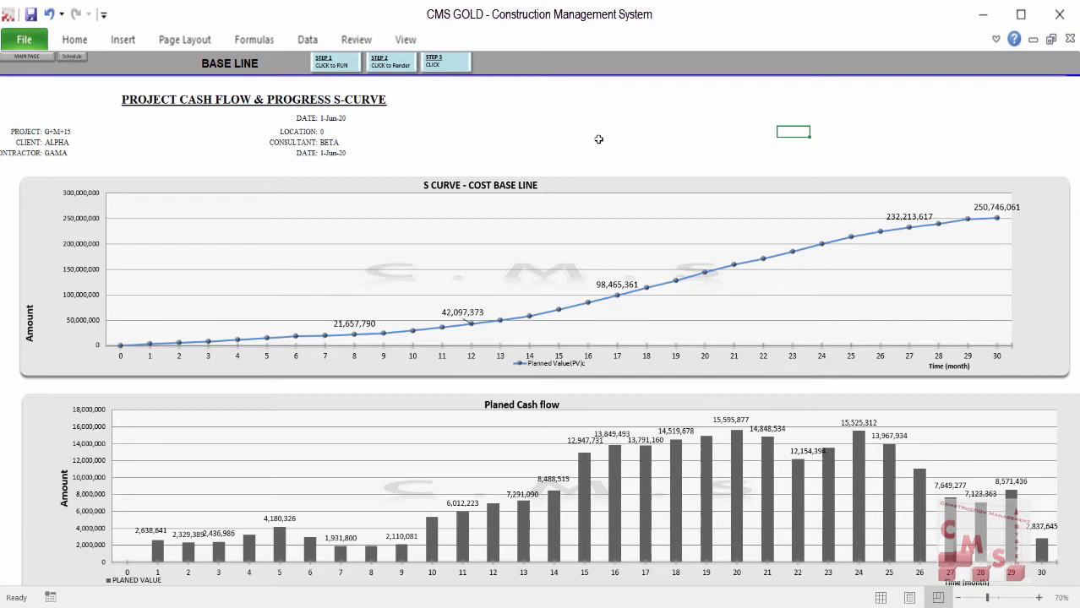
scroll(590, 142, "down", 4)
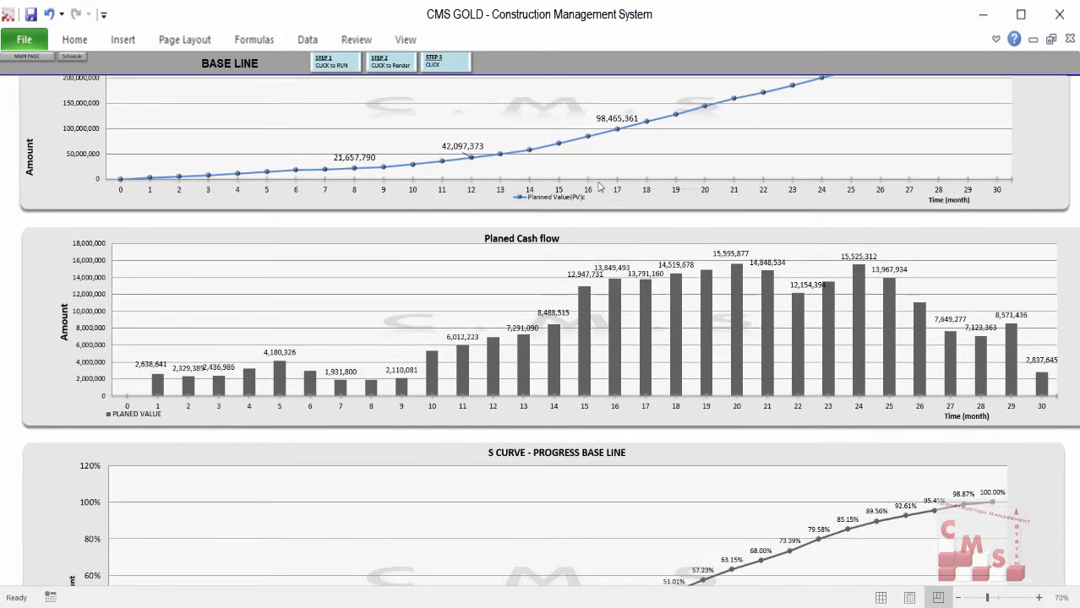
scroll(603, 287, "down", 2)
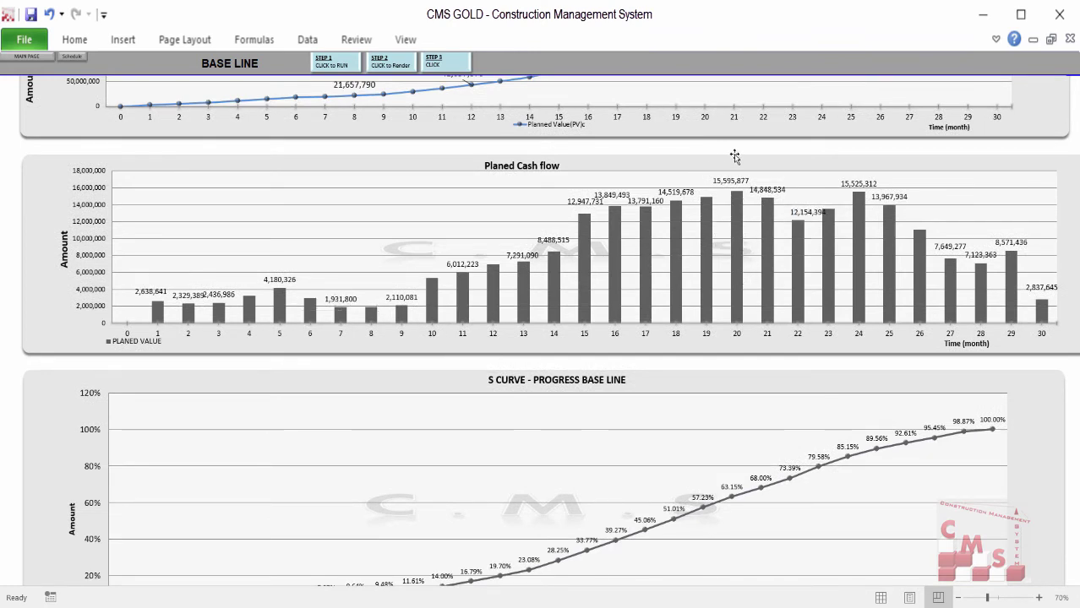
scroll(521, 346, "down", 2)
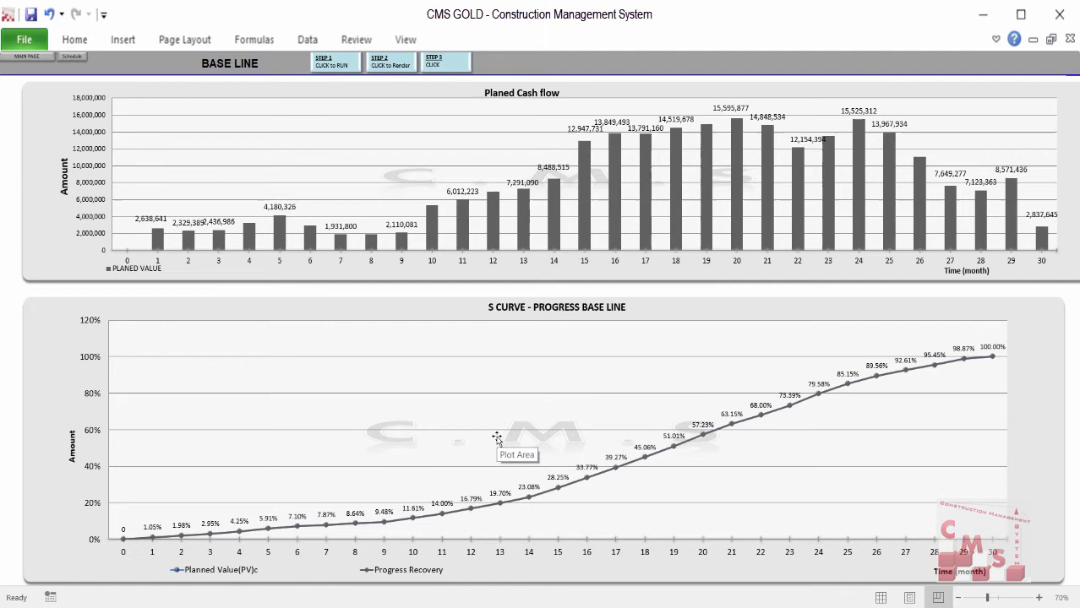
scroll(456, 414, "up", 6)
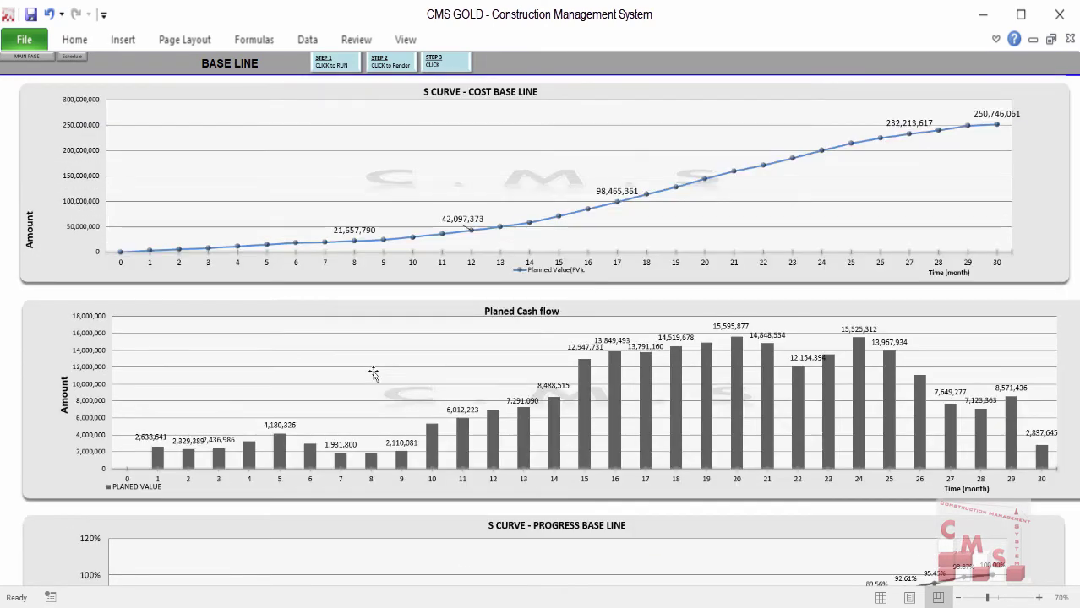
- Go back to the Scheduling section, open the manpower histogram, and review the planned and actual charts for each trade
left_click(38, 59)
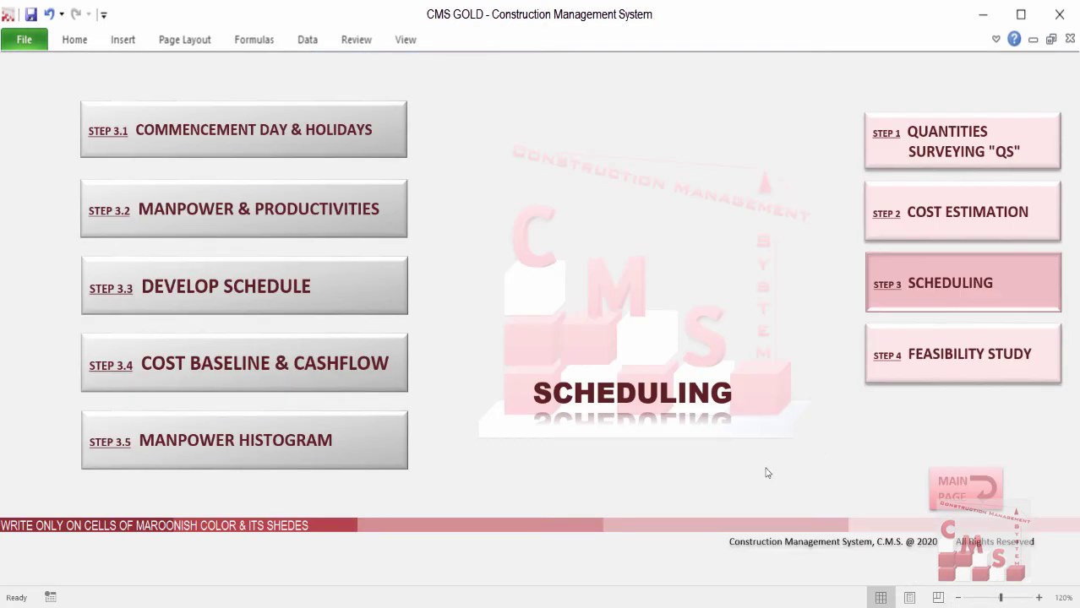
left_click(226, 459)
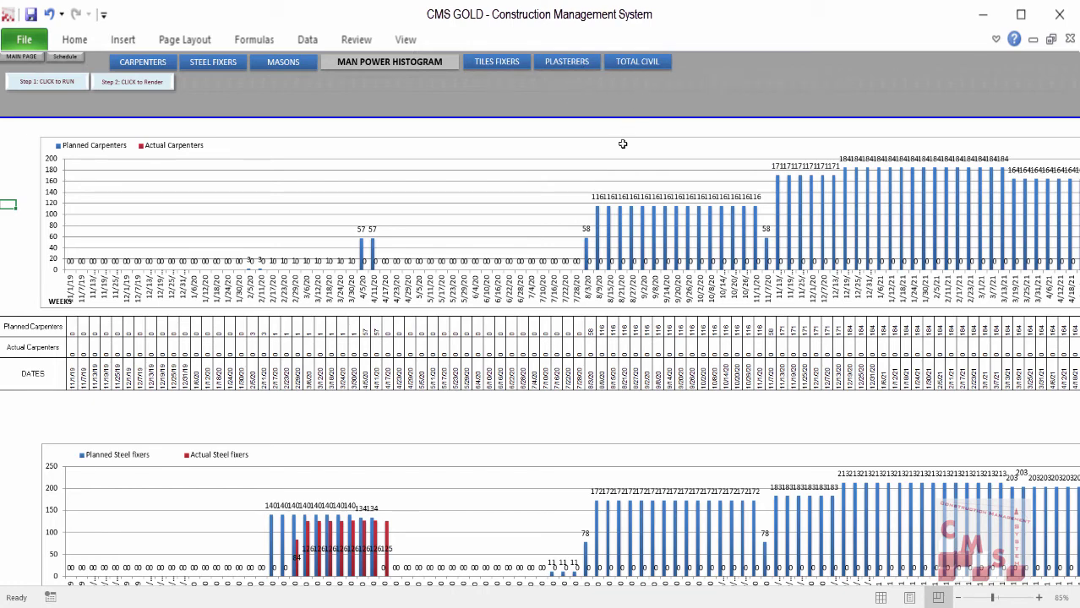
scroll(611, 245, "down", 3)
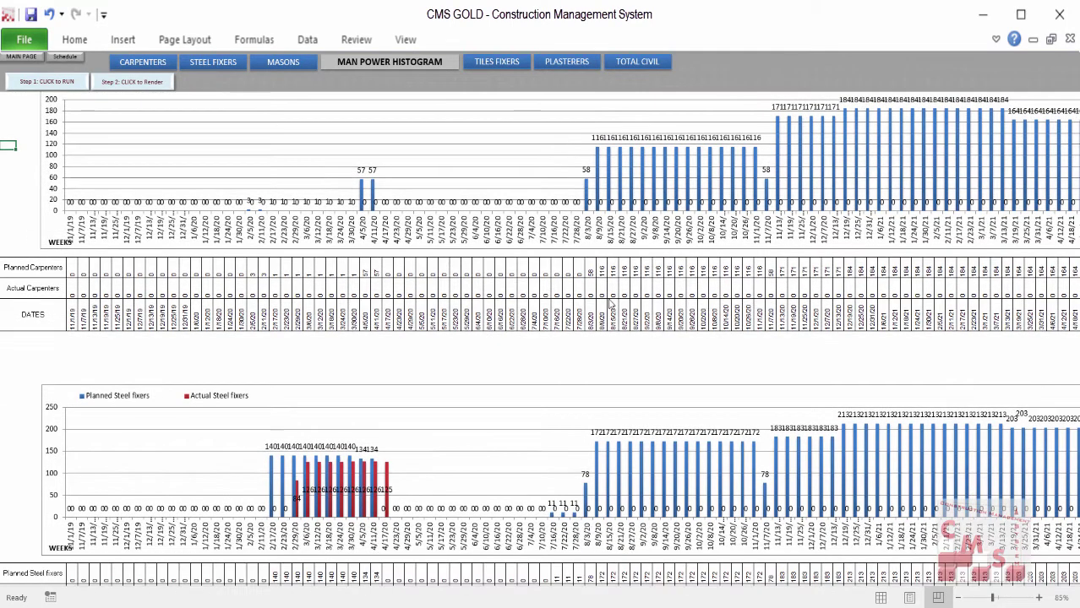
scroll(609, 297, "up", 1)
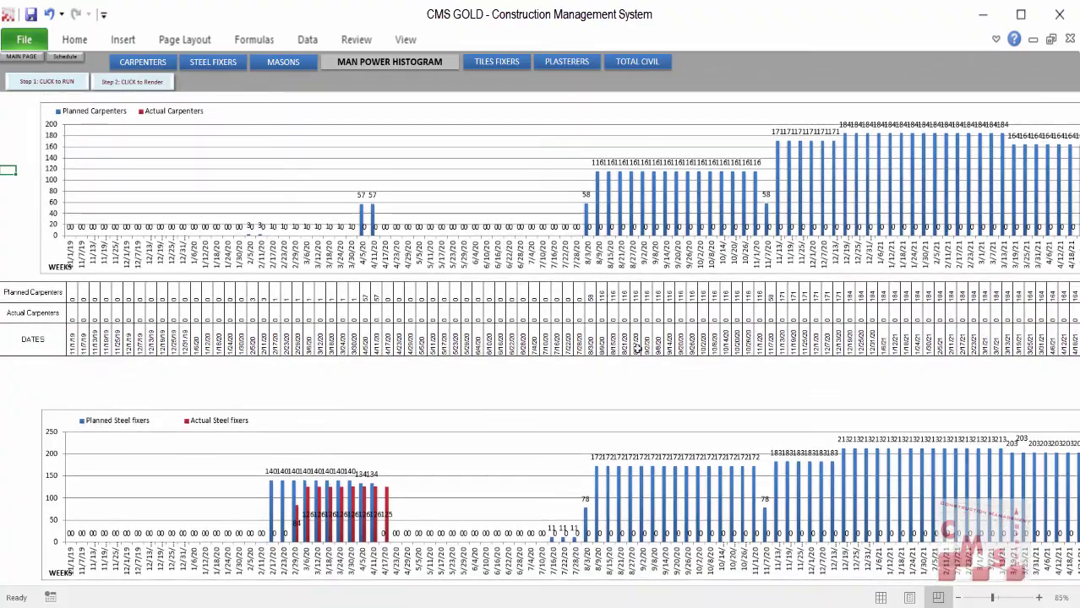
scroll(636, 343, "down", 6)
scroll(642, 382, "down", 10)
scroll(641, 394, "down", 3)
scroll(450, 328, "down", 2, "ctrl")
scroll(451, 328, "down", 5)
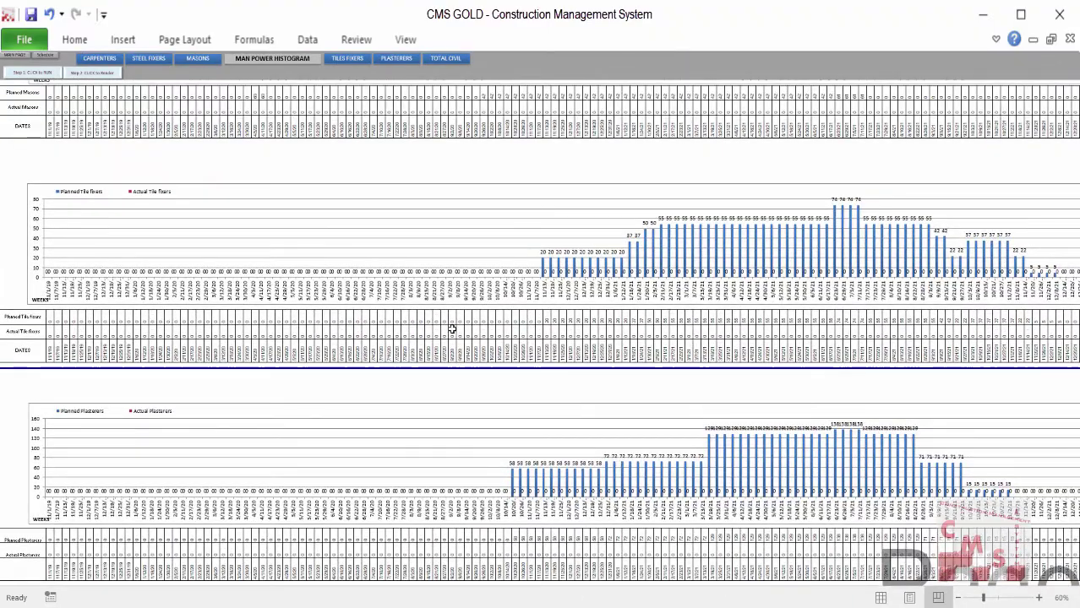
scroll(450, 328, "down", 7)
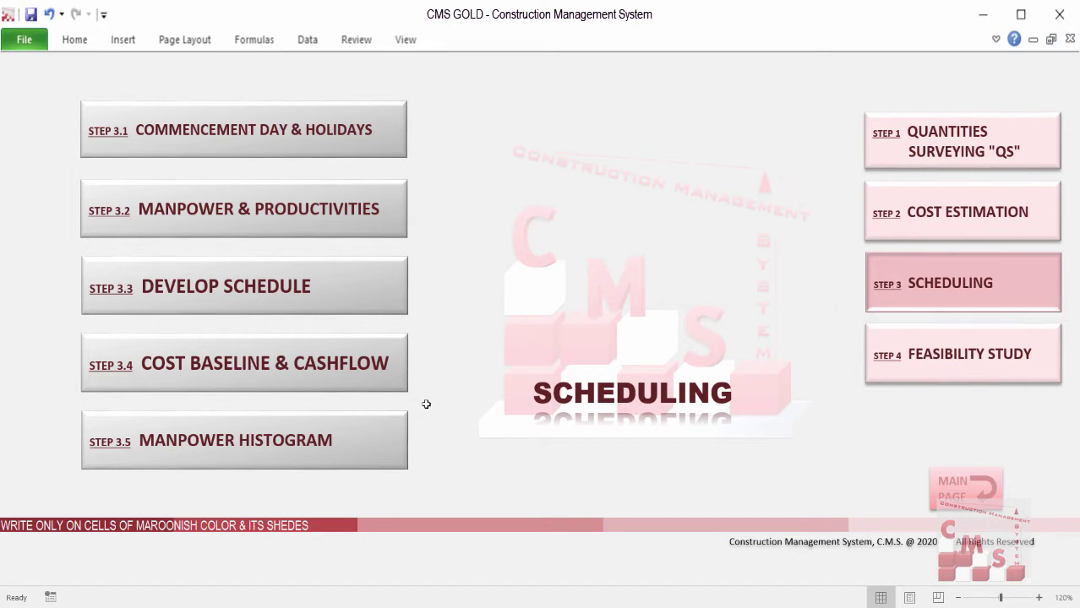
- Return to the main page, open the Feasibility Study, and look over its construction cost and marketing plan tables
left_click(957, 490)
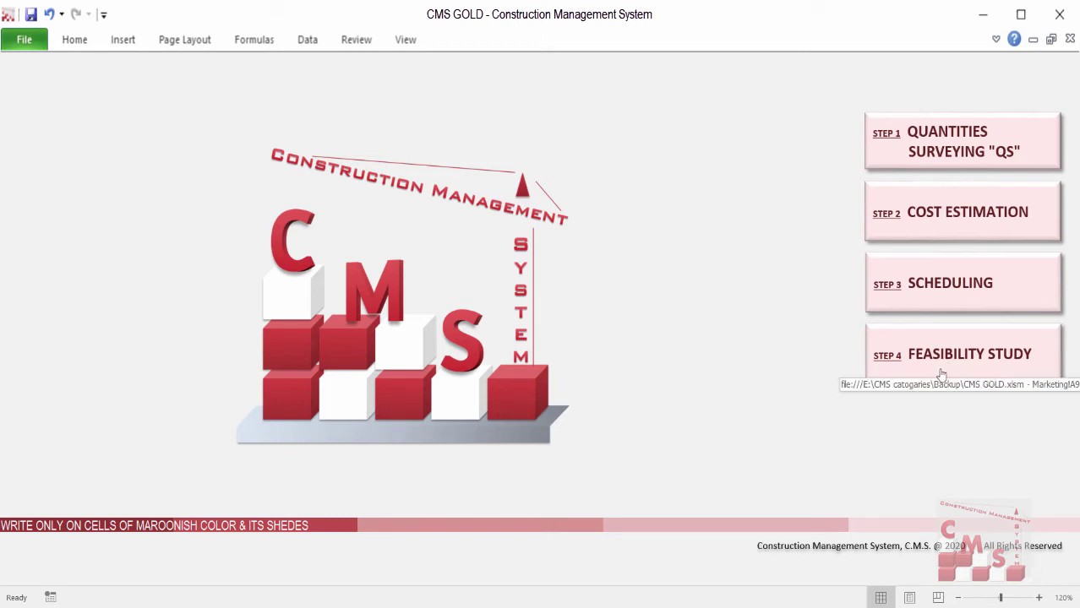
left_click(963, 354)
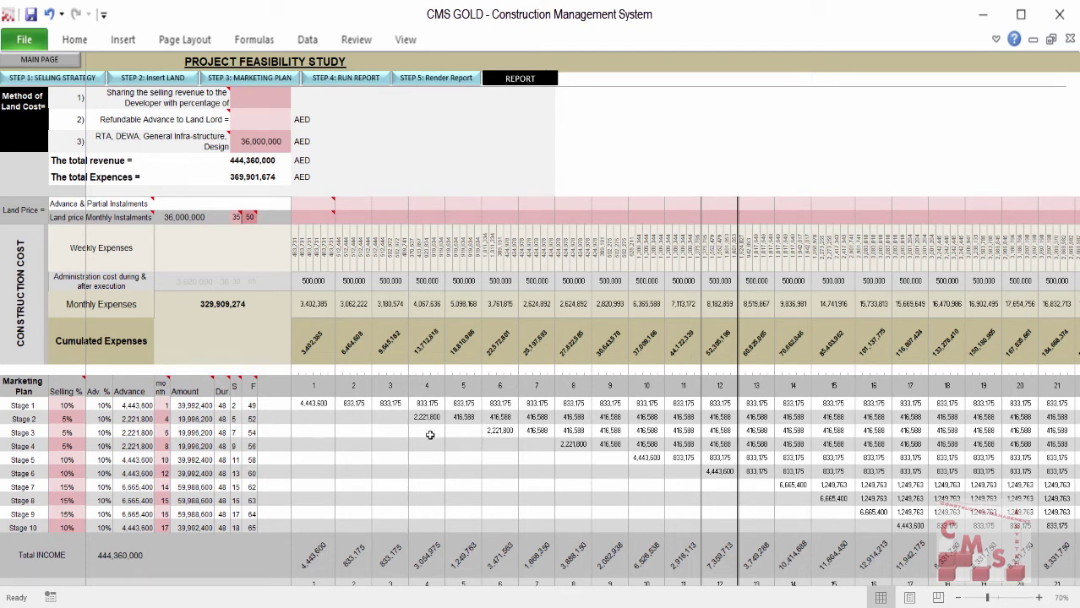
scroll(432, 436, "down", 2)
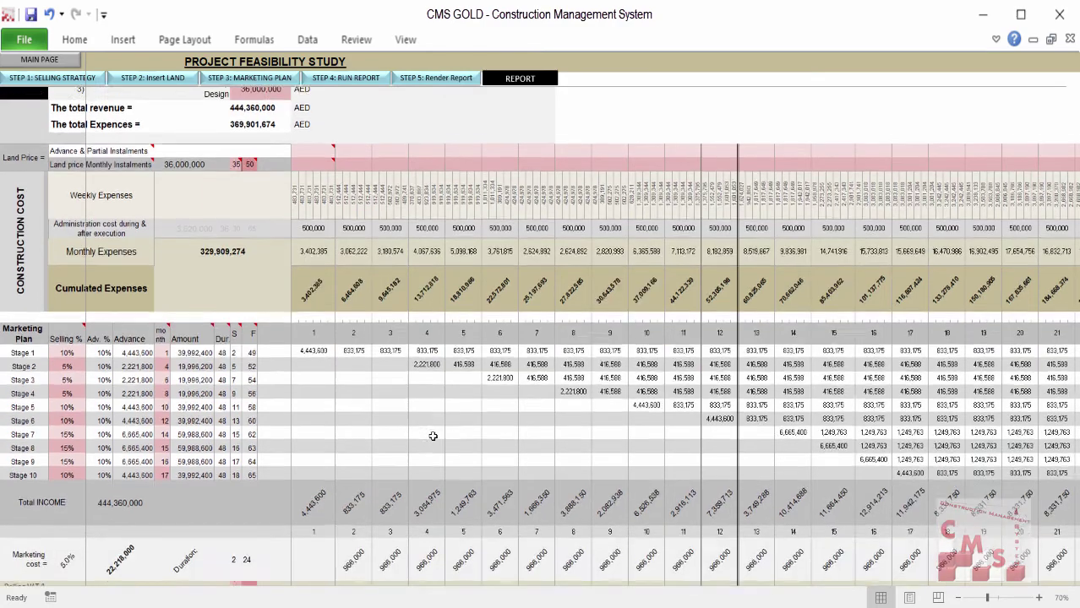
- Open the investment evaluation report and examine the annual revenue, annual expenses and net amount columns with their totals
left_click(519, 79)
scroll(412, 386, "down", 1)
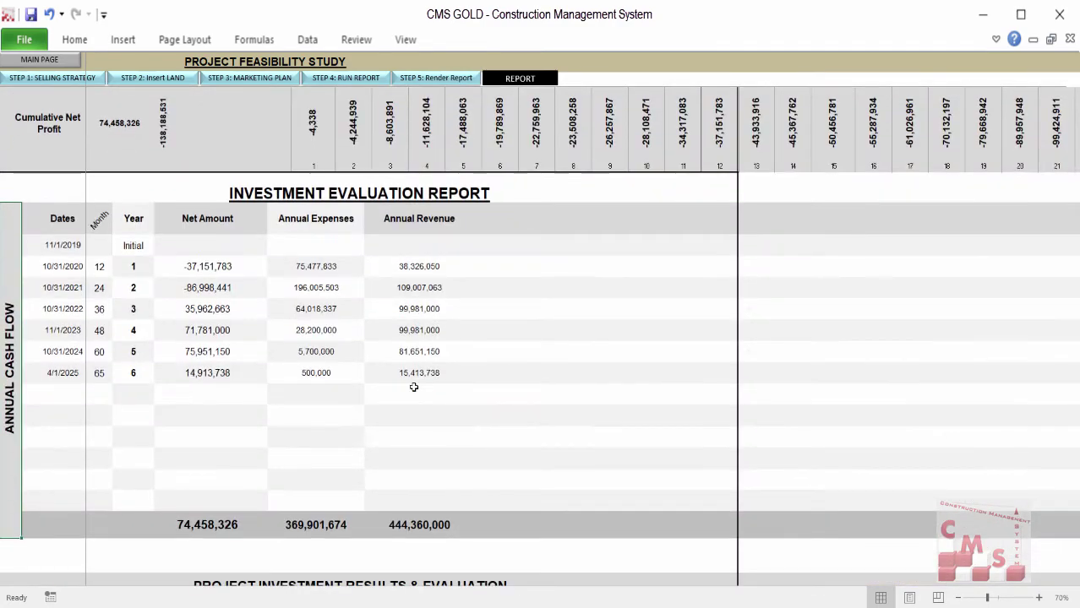
left_click_drag(382, 216, 397, 528)
left_click(270, 218)
left_click_drag(290, 315, 301, 519)
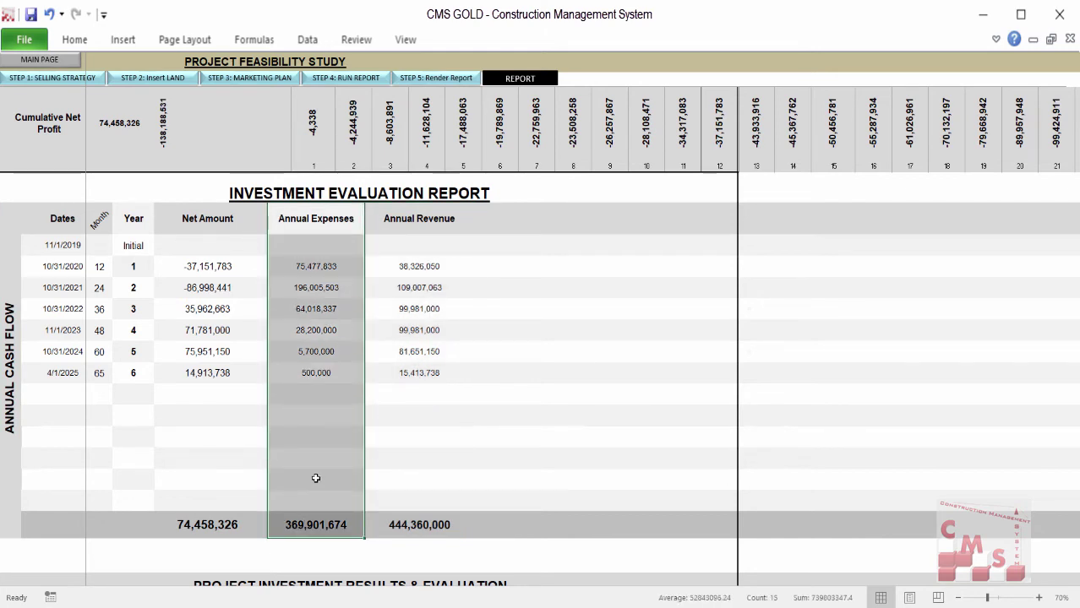
left_click(243, 528)
key("Up")
key("Up")
key("Up")
key("Up")
left_click_drag(222, 227, 227, 525)
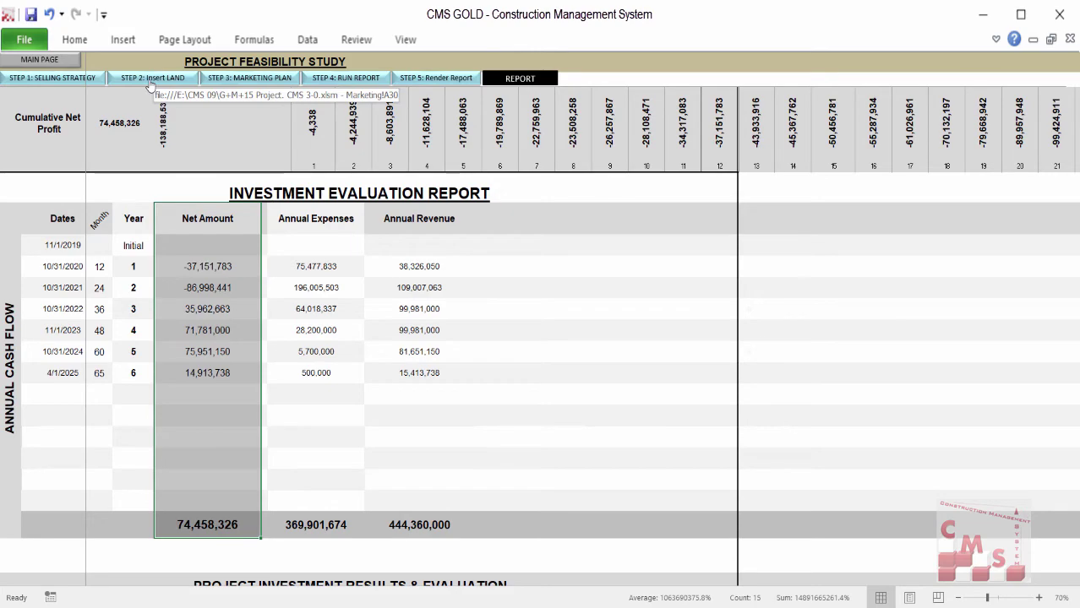
- Go to the land section of the feasibility study and view the choices for the method of land cost, keeping the current selection
left_click(152, 78)
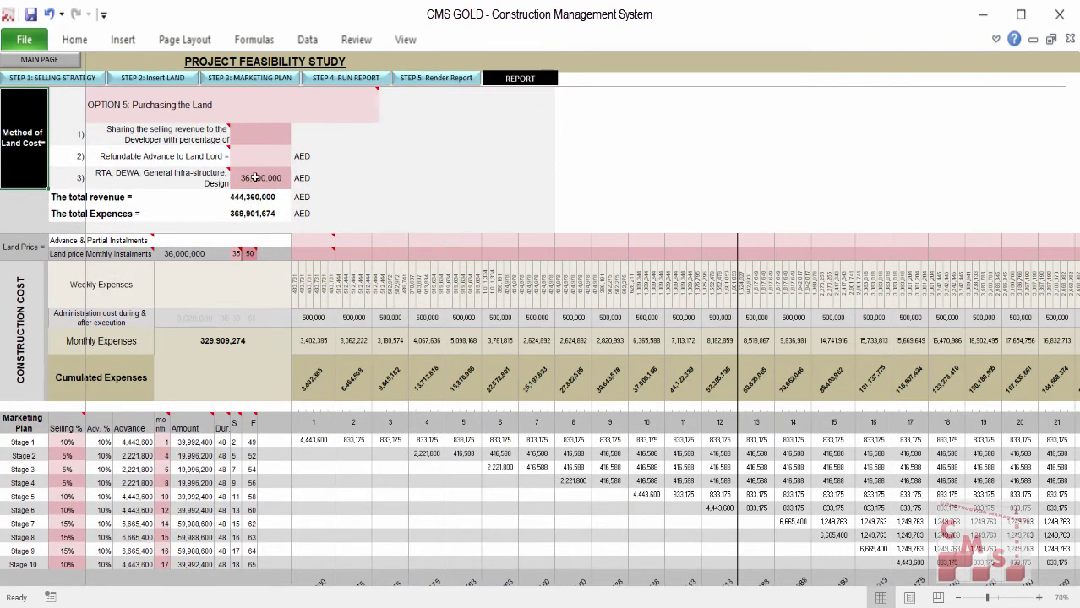
scroll(255, 177, "up", 1)
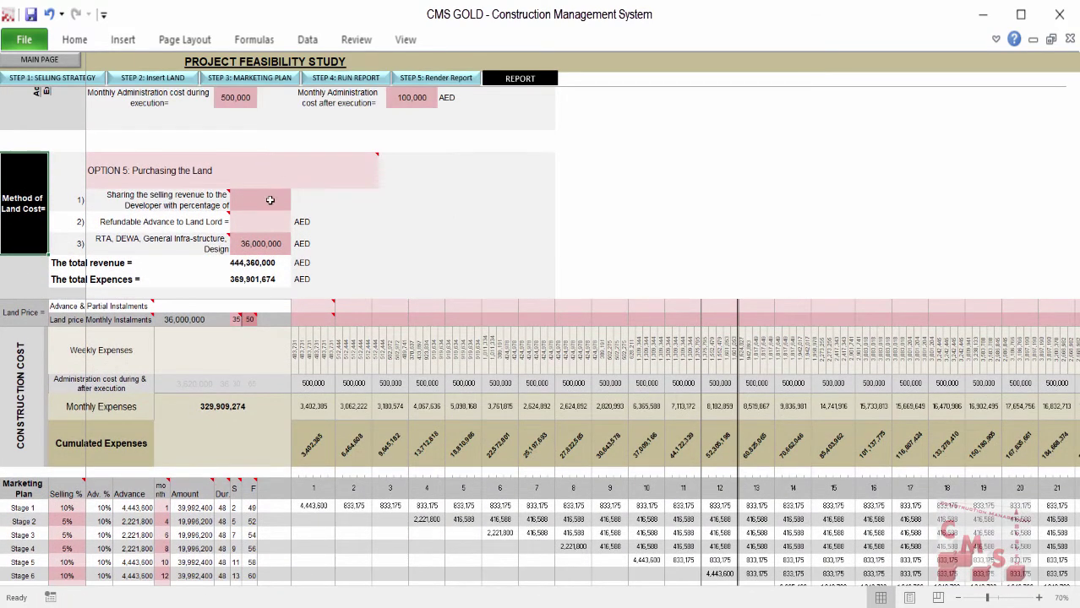
left_click(272, 172)
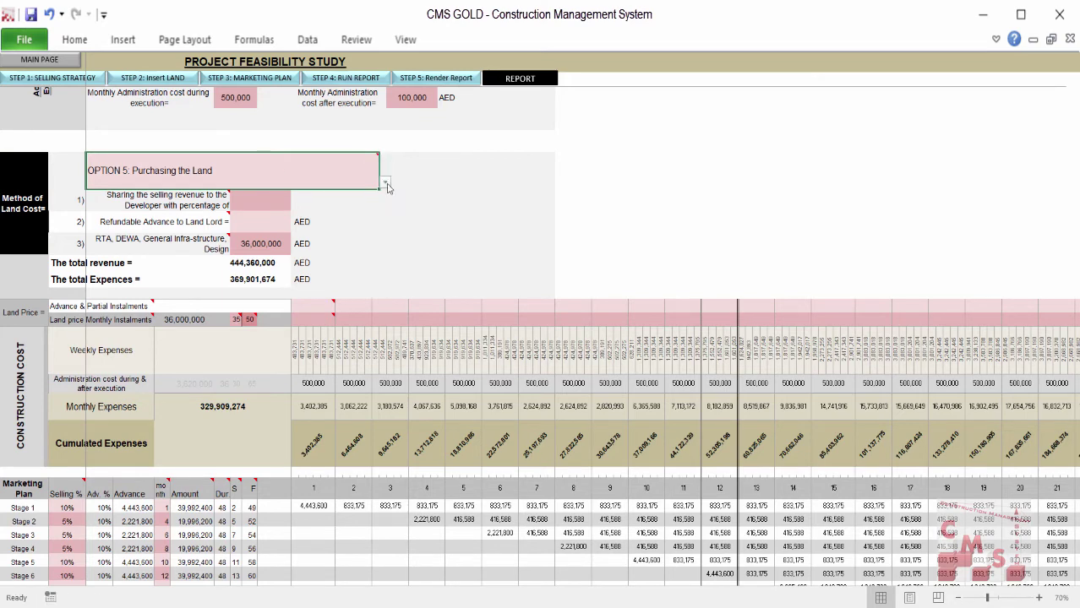
left_click(386, 184)
key("Escape")
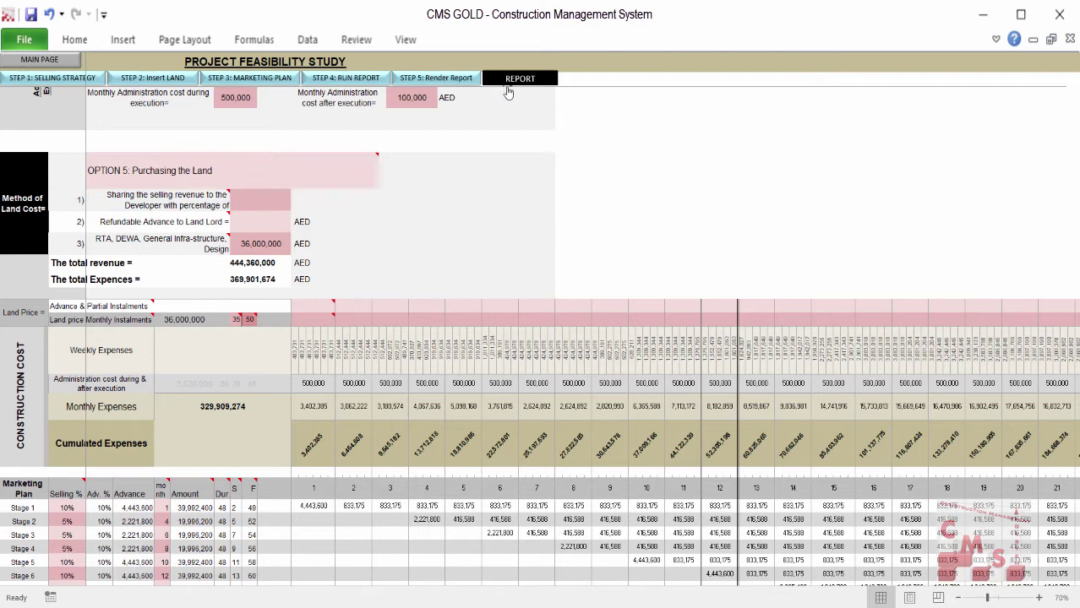
- Reopen the report and examine the negative cash flow, net profit, IRR and NPV results and the cumulative expense and revenue chart
left_click(508, 81)
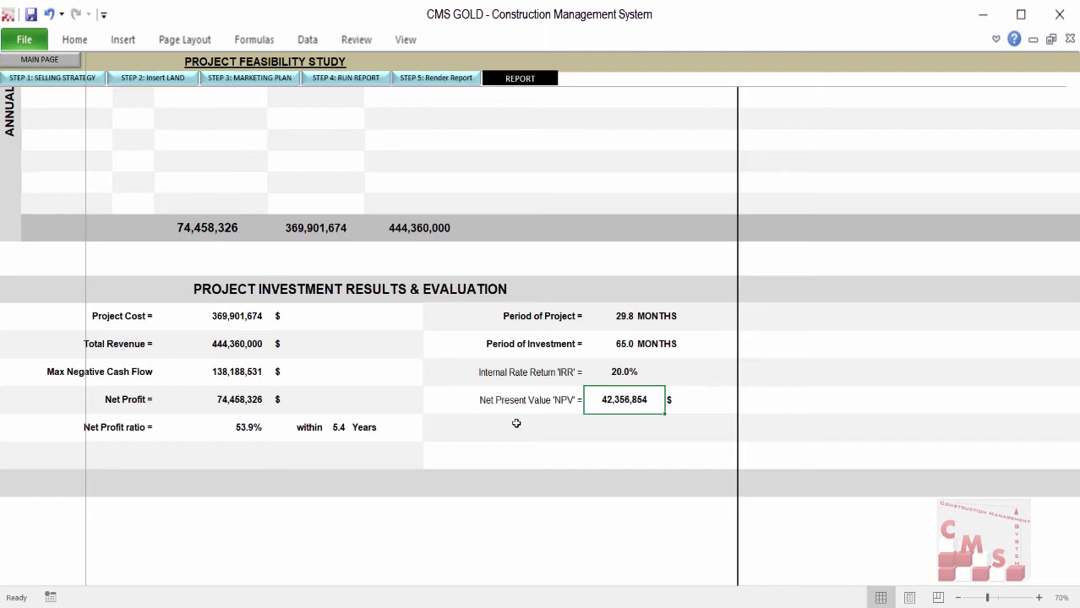
left_click(230, 371)
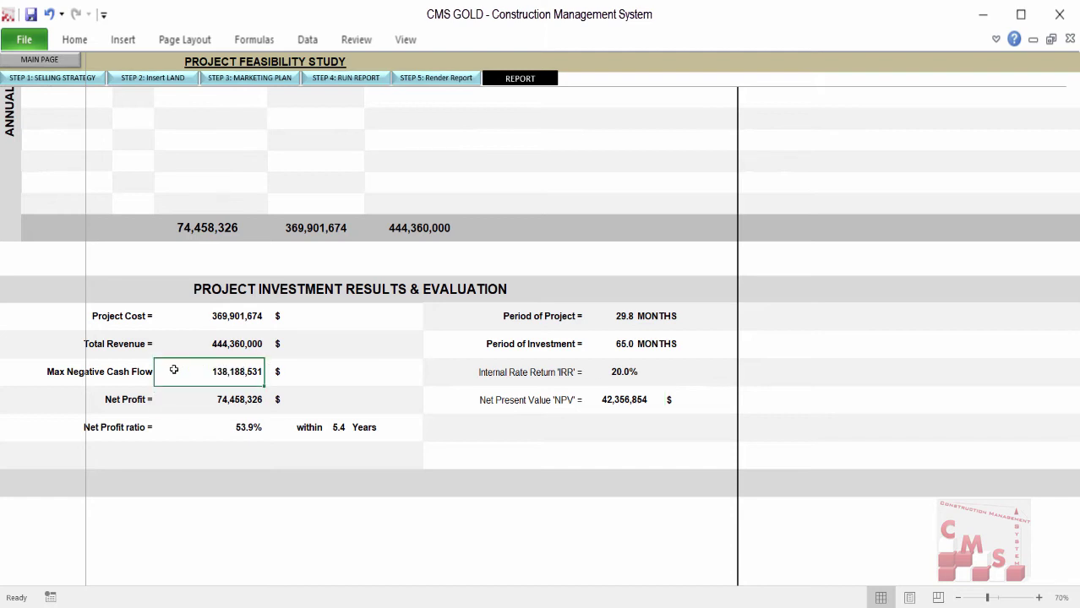
left_click(194, 401)
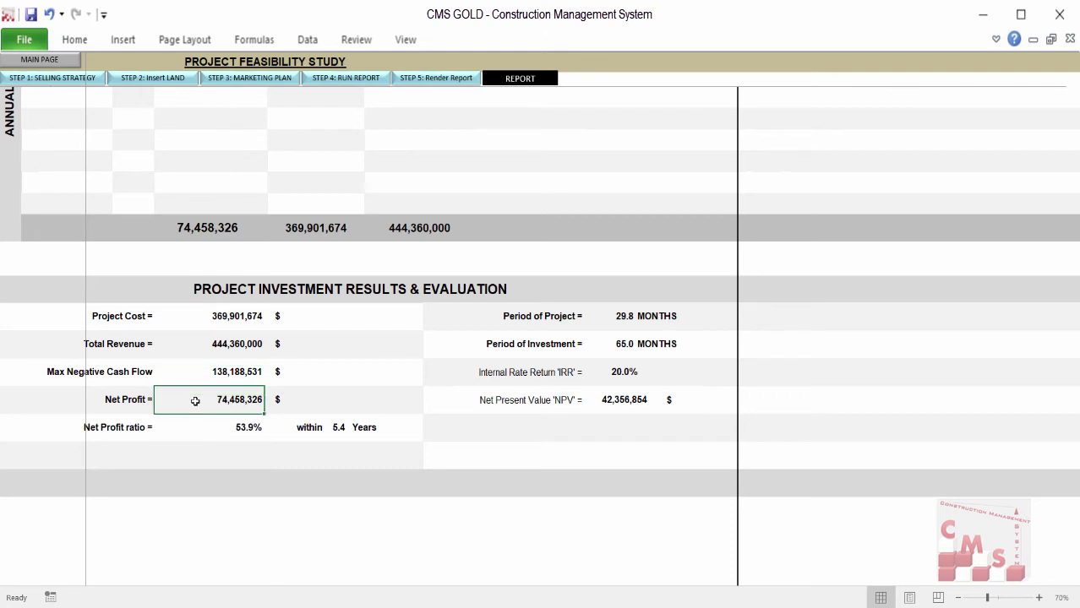
left_click(614, 373)
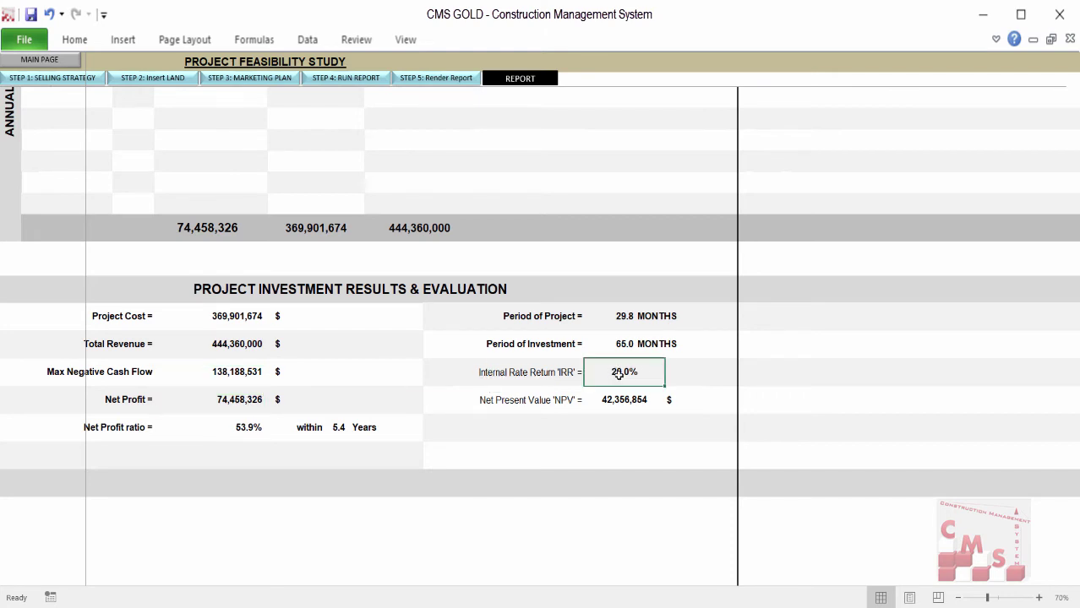
left_click(637, 402)
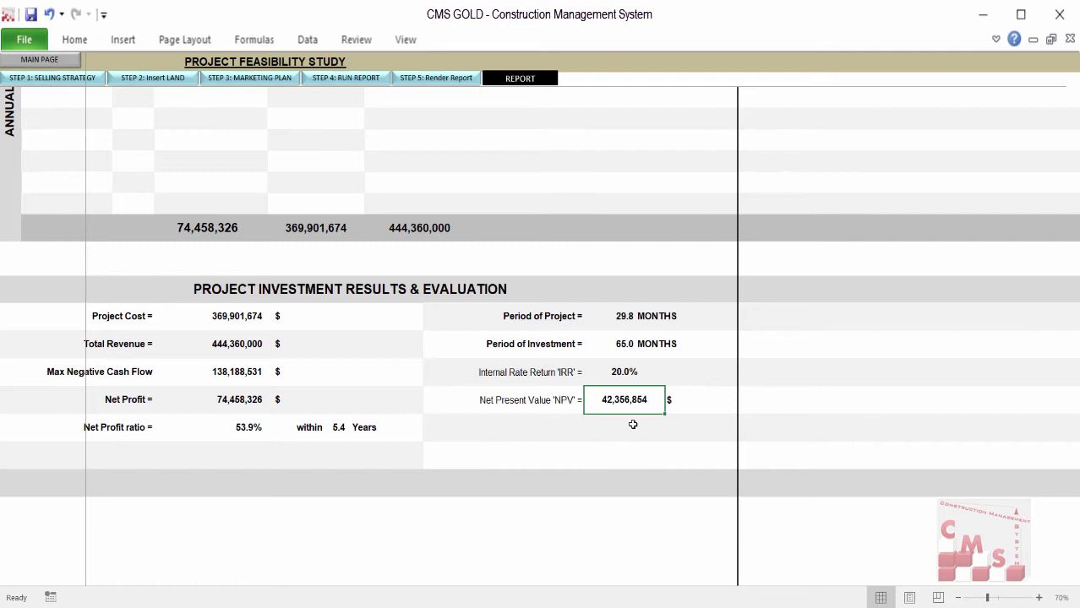
scroll(632, 424, "down", 5)
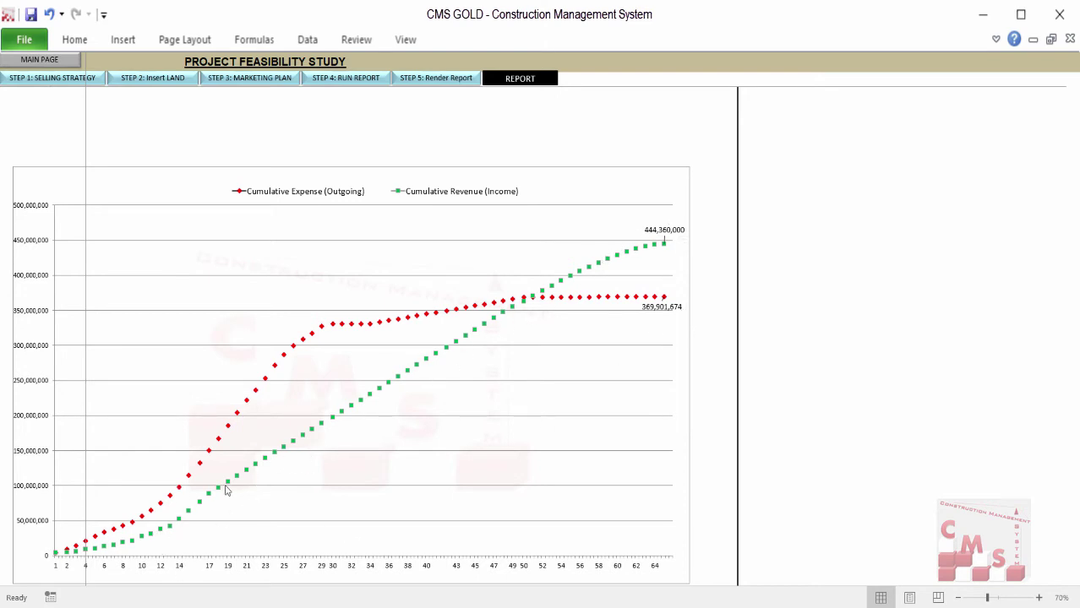
scroll(689, 338, "down", 4)
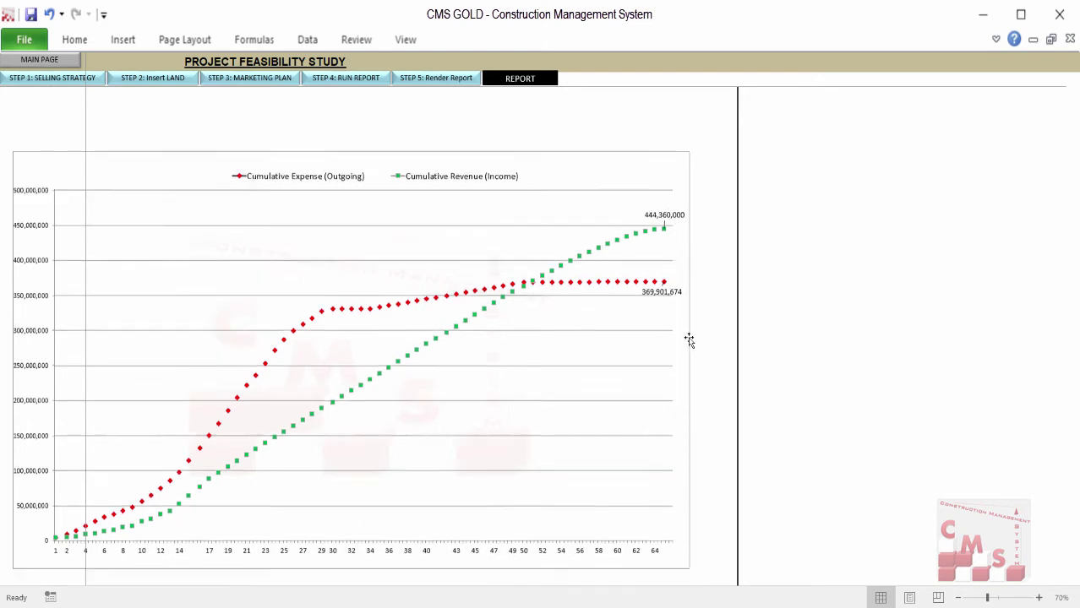
- Examine the net cash flow chart in the feasibility report, and return to the main page
scroll(689, 338, "down", 6)
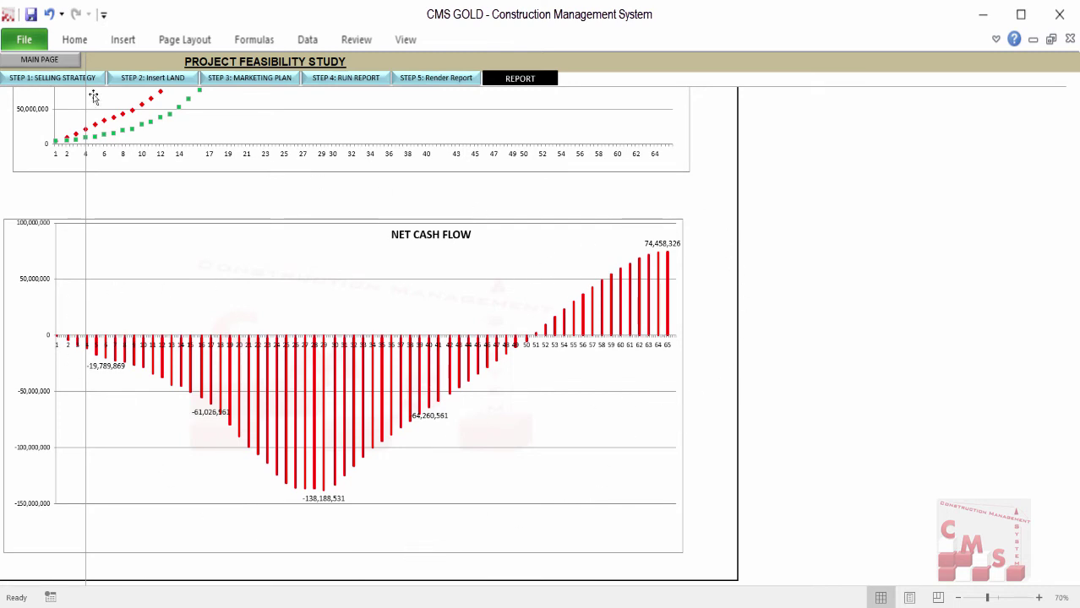
left_click(59, 62)
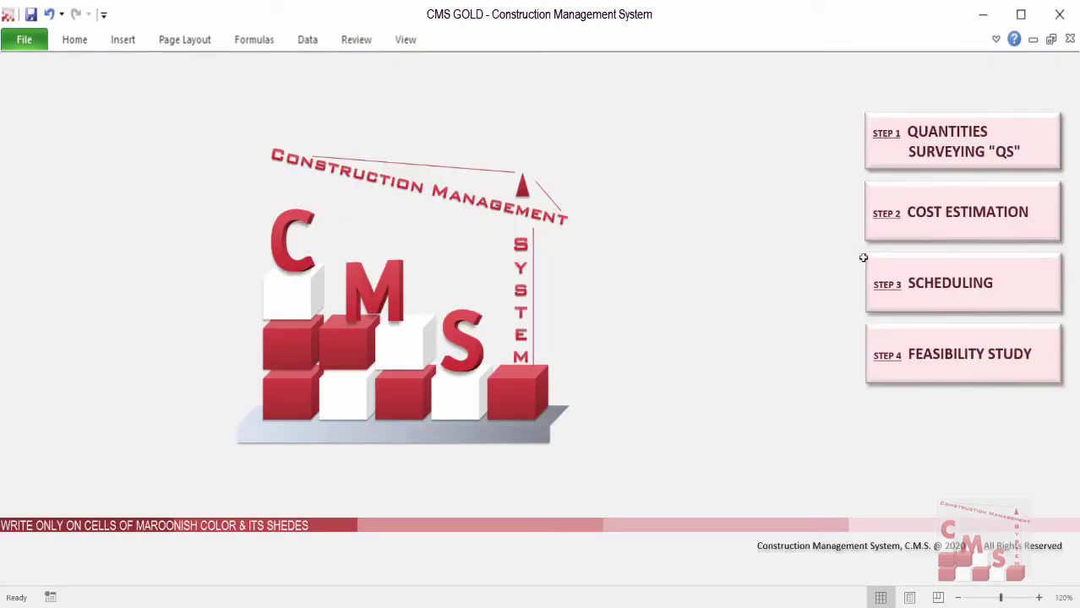
- Review the step lists of the Quantities Surveying, Cost Estimation and Scheduling sections one after another
left_click(880, 155)
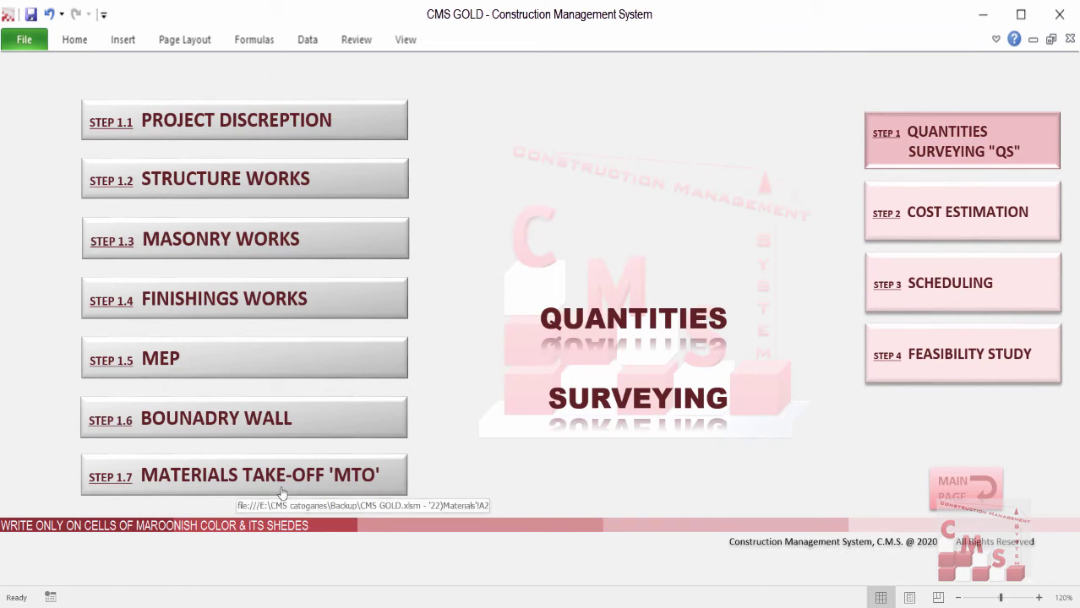
left_click(894, 222)
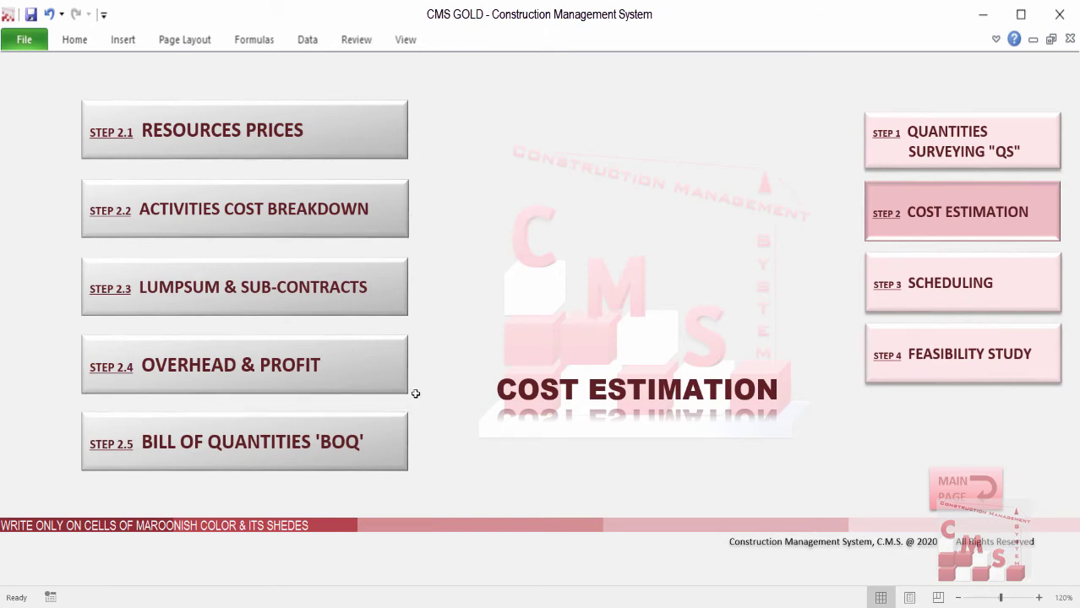
left_click(256, 464)
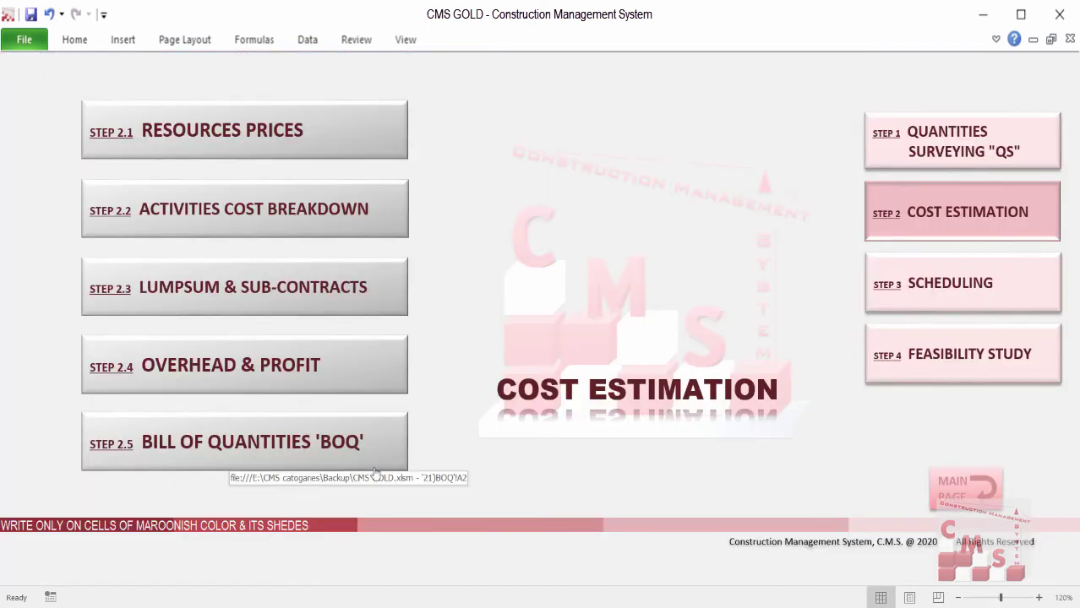
left_click(927, 303)
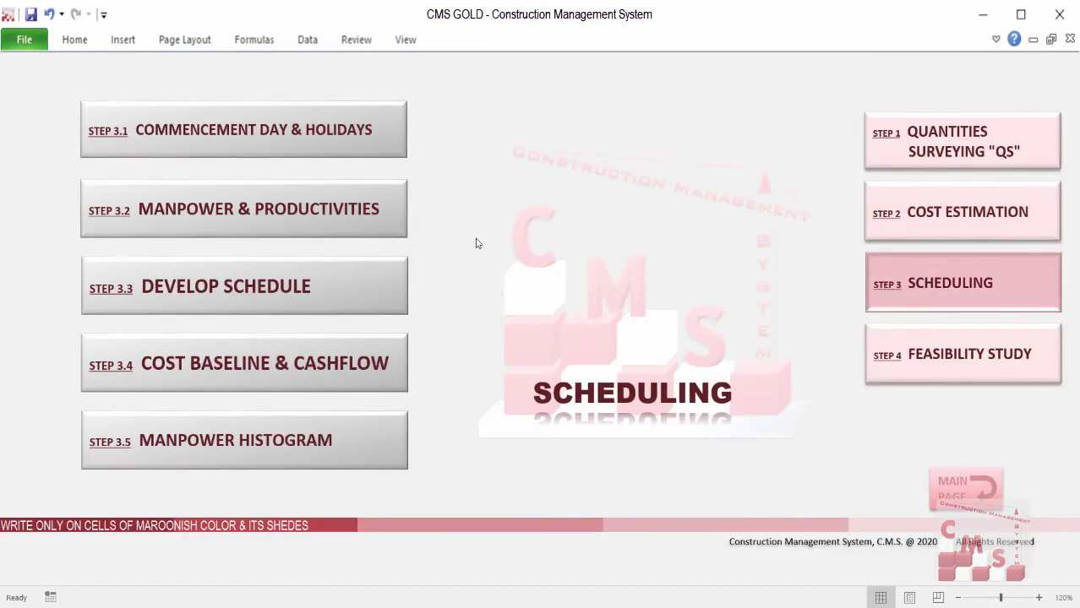